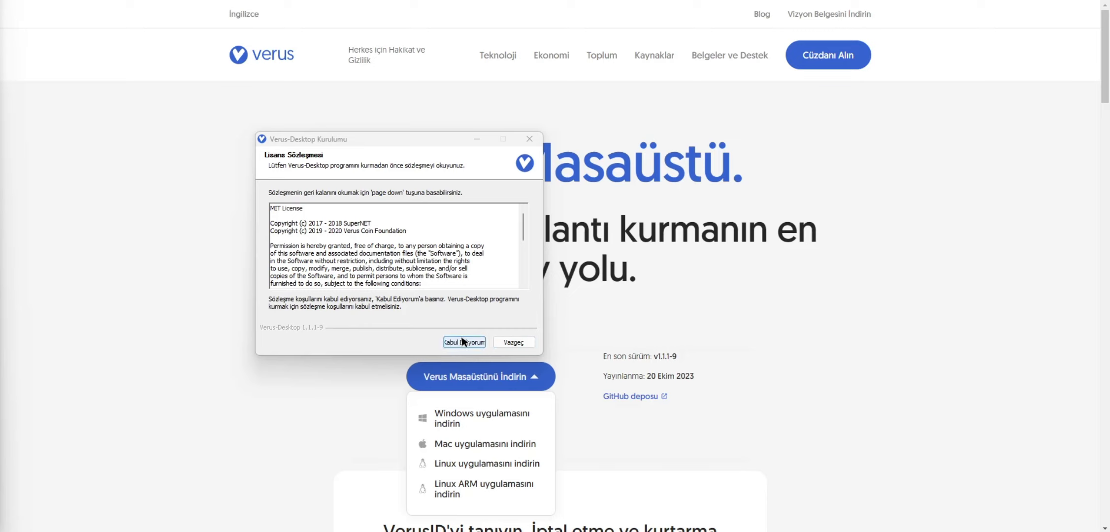
- Accept the Verus-Desktop licence agreement, install the program for the current user only, and finish setup by launching it
{"action": "left_click", "coordinate": [460, 342]}
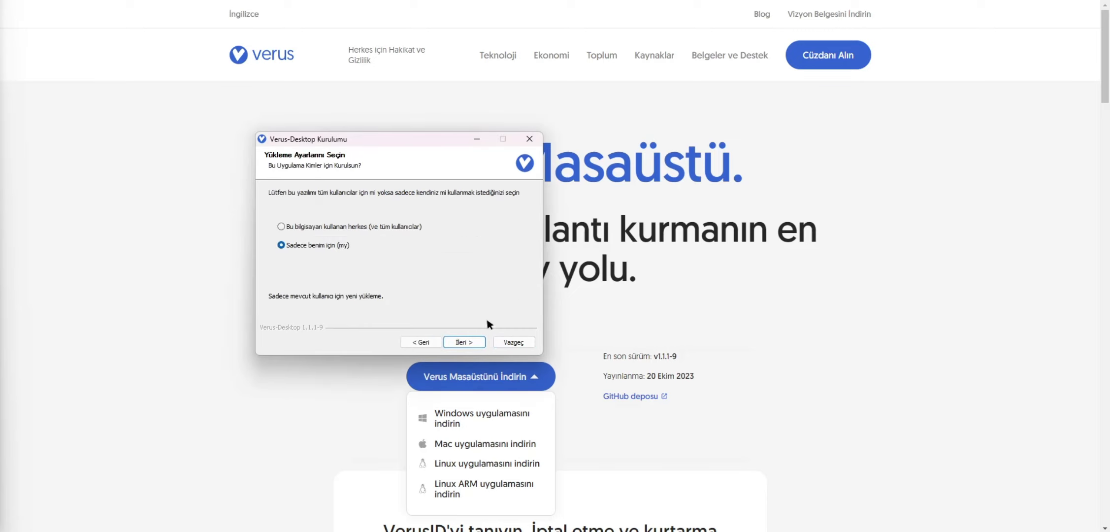
{"action": "left_click", "coordinate": [464, 341]}
{"action": "left_click", "coordinate": [466, 344]}
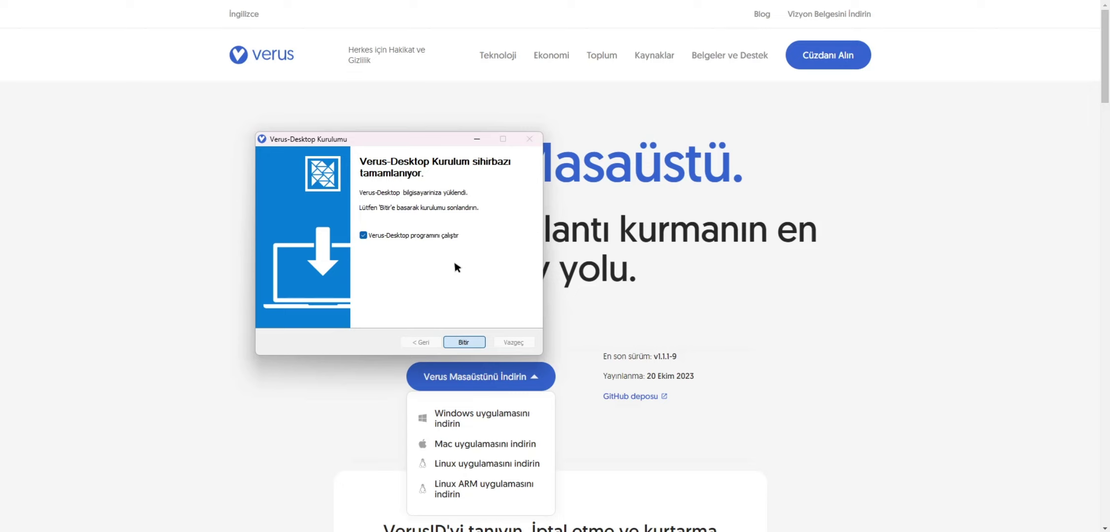
{"action": "key", "text": "Return"}
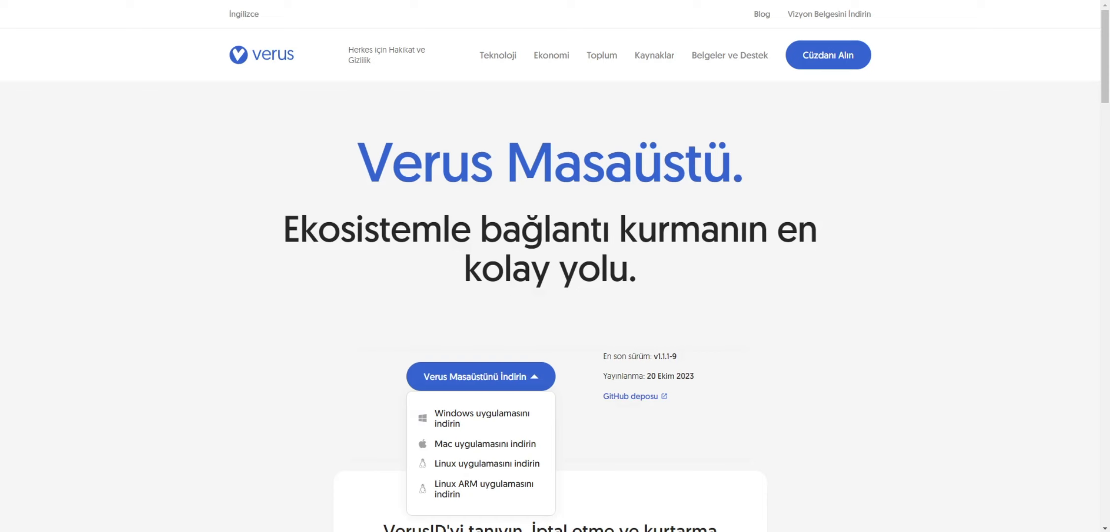
- Acknowledge the software licence notice shown when Verus Desktop starts
{"action": "scroll", "coordinate": [524, 132], "scroll_direction": "down", "scroll_amount": 5}
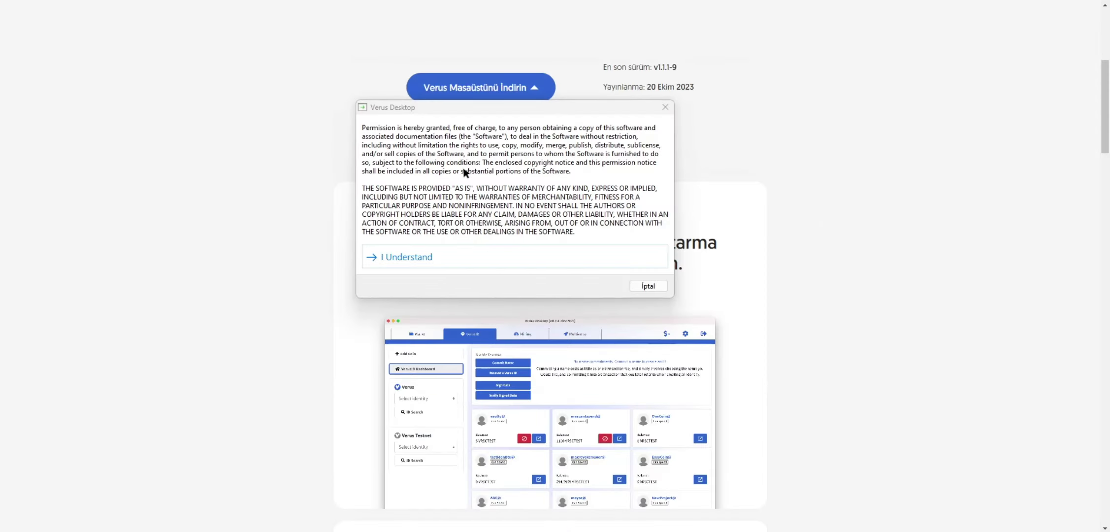
{"action": "left_click", "coordinate": [401, 258]}
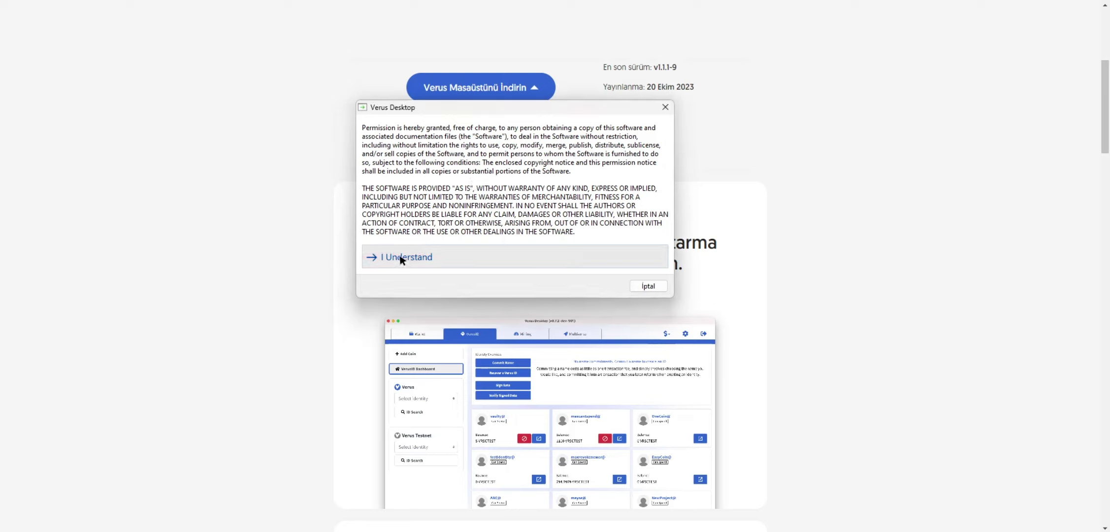
{"action": "left_click", "coordinate": [402, 258]}
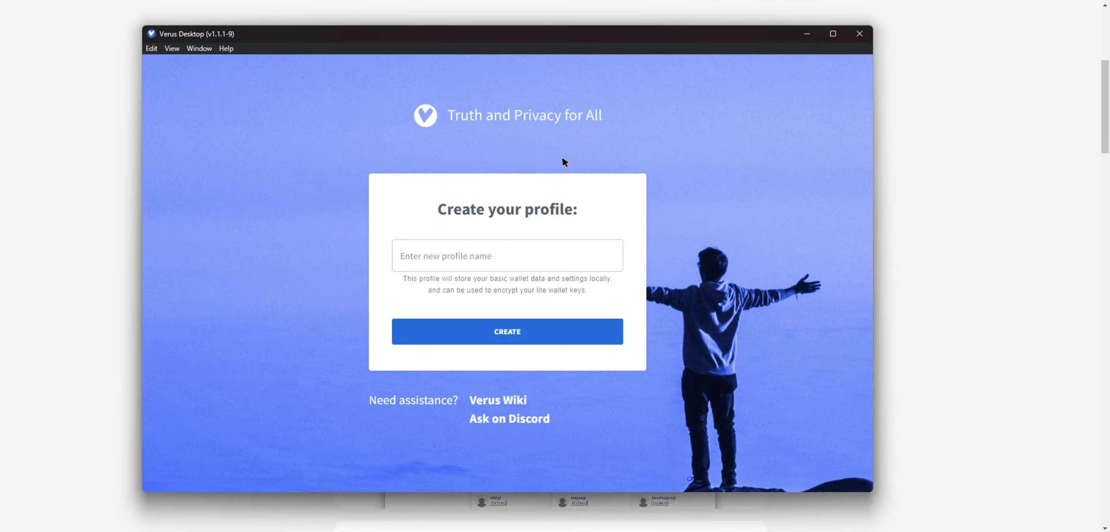
- Create a wallet profile named my, log in with it and open the wallet
{"action": "left_click", "coordinate": [480, 256]}
{"action": "type", "text": "my"}
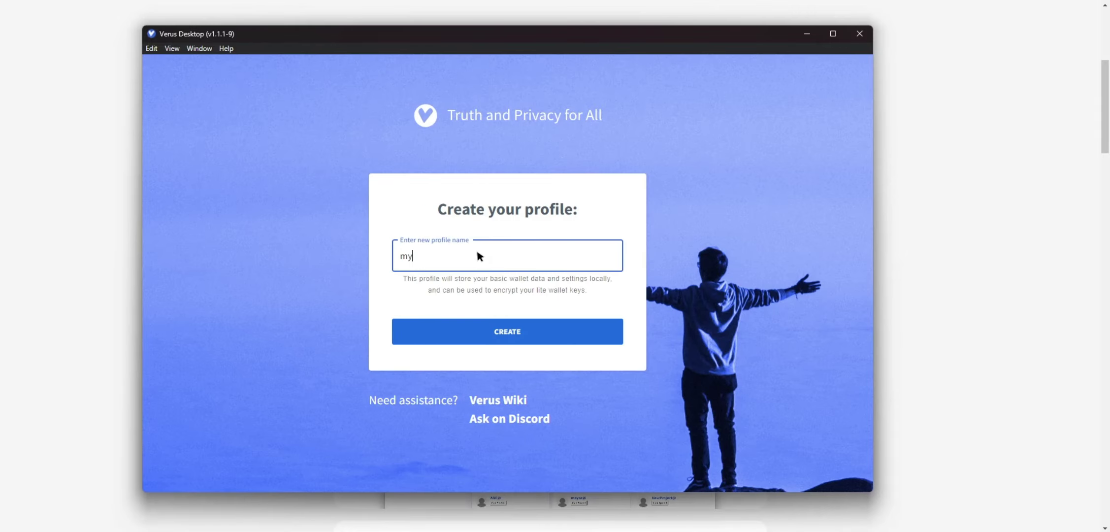
{"action": "left_click", "coordinate": [487, 331]}
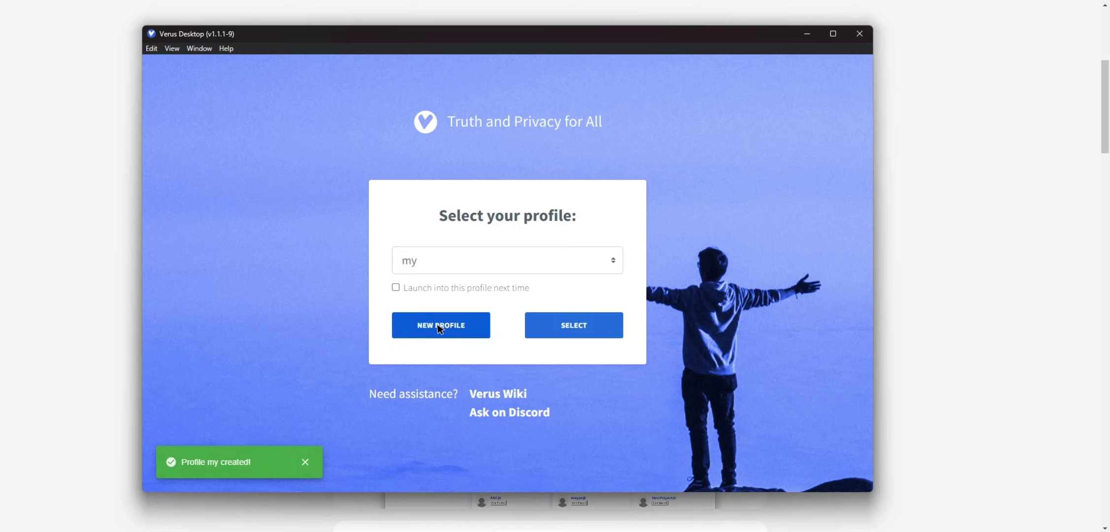
{"action": "left_click", "coordinate": [571, 326]}
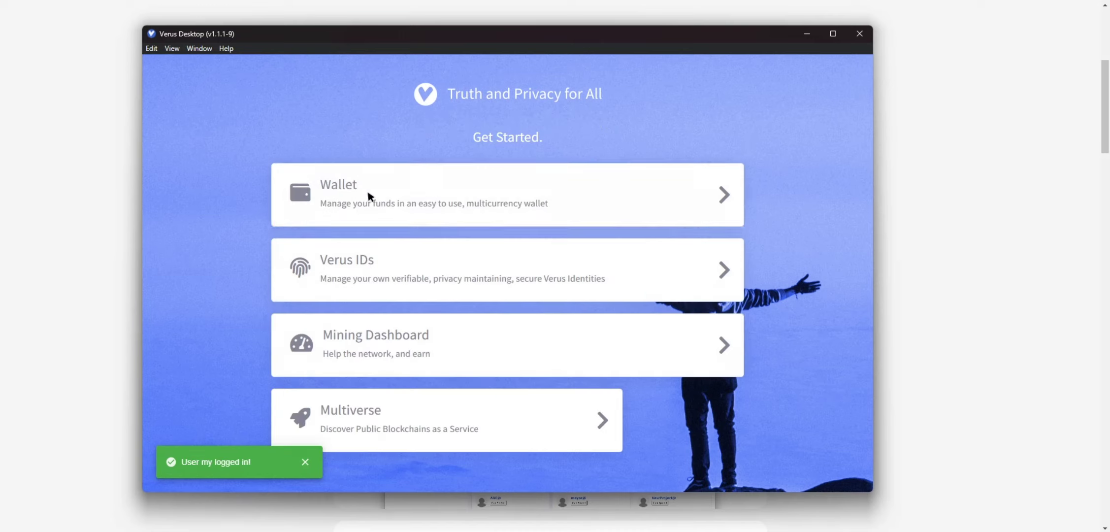
{"action": "left_click", "coordinate": [403, 200]}
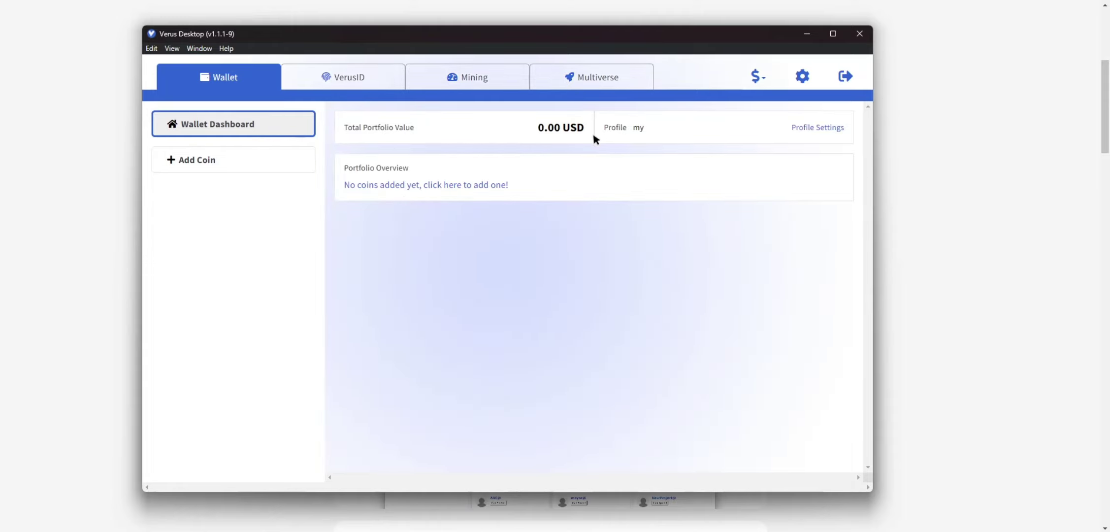
- Look through the Mining, Multiverse and VerusID dashboards, and return to the wallet dashboard
{"action": "left_click", "coordinate": [478, 75]}
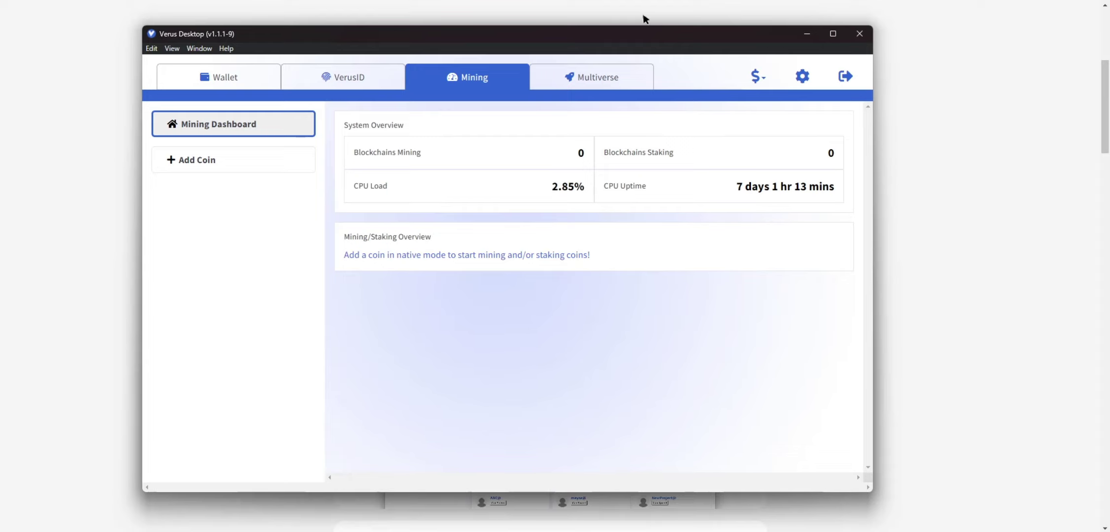
{"action": "left_click", "coordinate": [577, 74]}
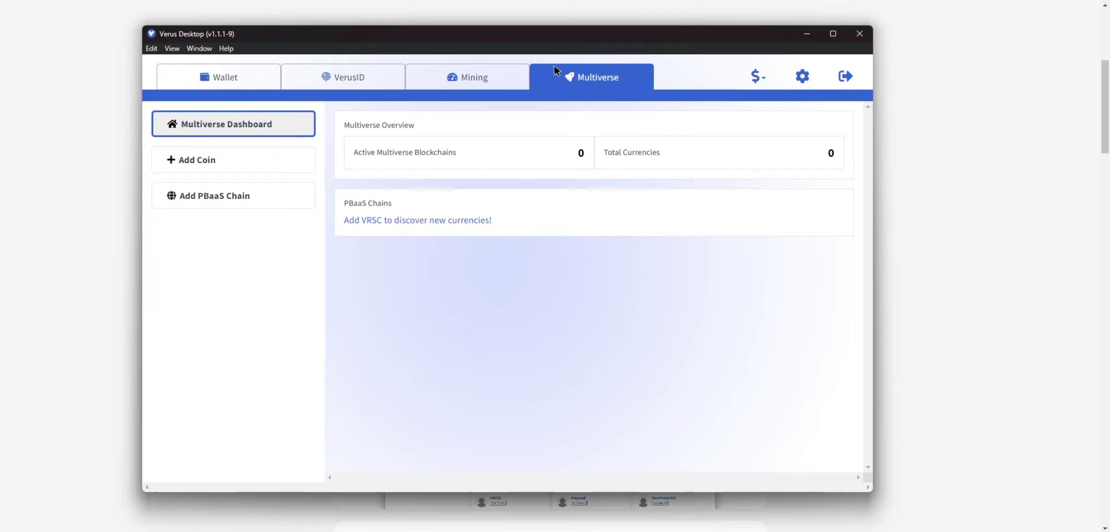
{"action": "left_click", "coordinate": [346, 78]}
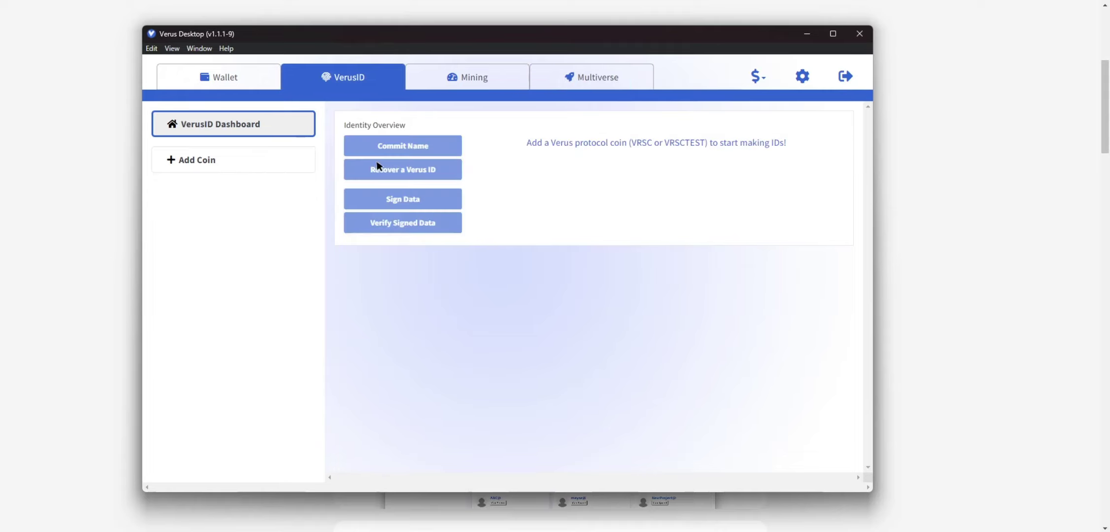
{"action": "left_click", "coordinate": [218, 75]}
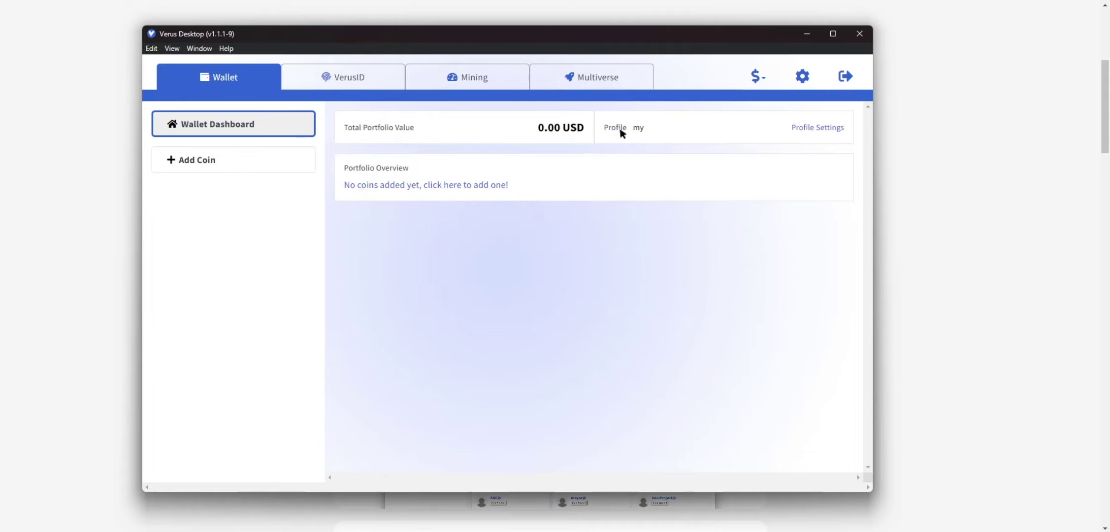
- Add the Verus coin to the wallet in native mode with the option to start mining enabled
{"action": "left_click", "coordinate": [412, 190]}
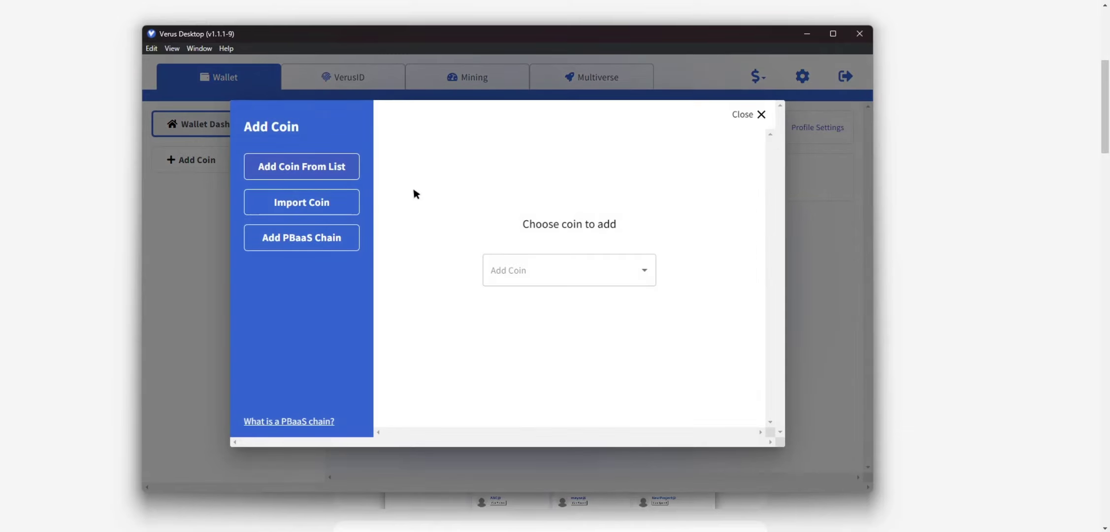
{"action": "left_click", "coordinate": [542, 278]}
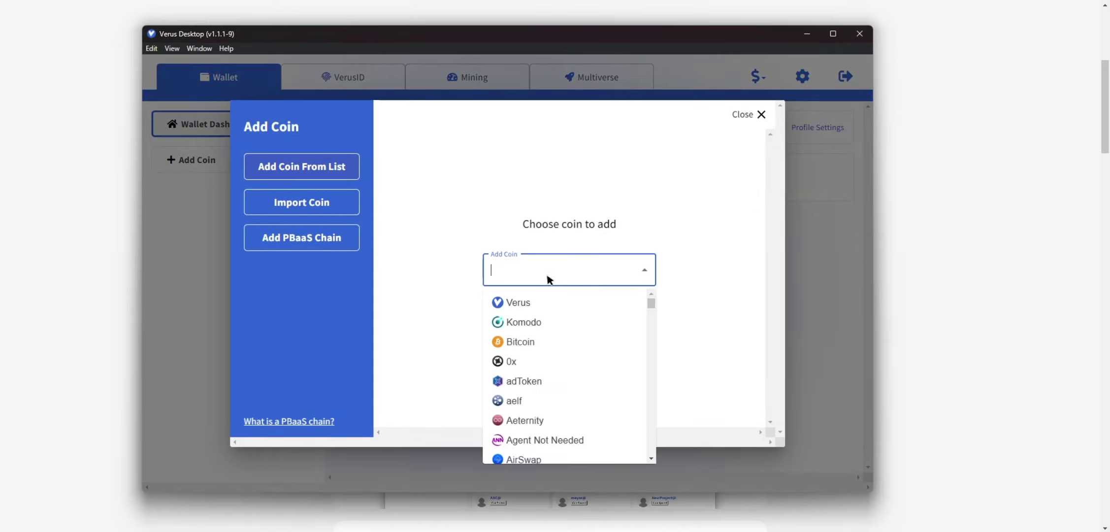
{"action": "left_click", "coordinate": [534, 305]}
{"action": "left_click", "coordinate": [586, 319]}
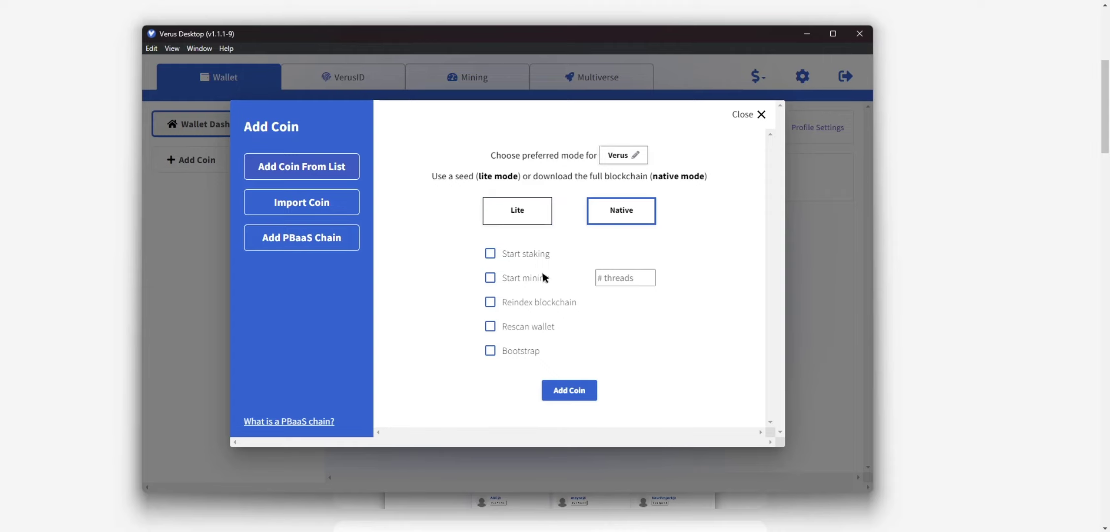
{"action": "left_click", "coordinate": [490, 278]}
{"action": "left_click", "coordinate": [573, 387]}
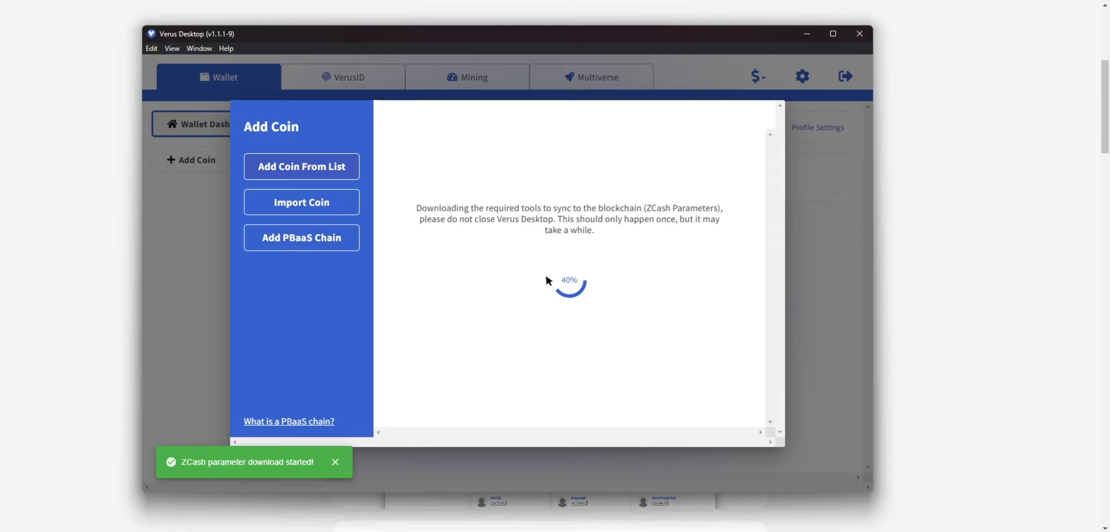
{"action": "left_click_drag", "start_coordinate": [645, 212], "coordinate": [672, 210]}
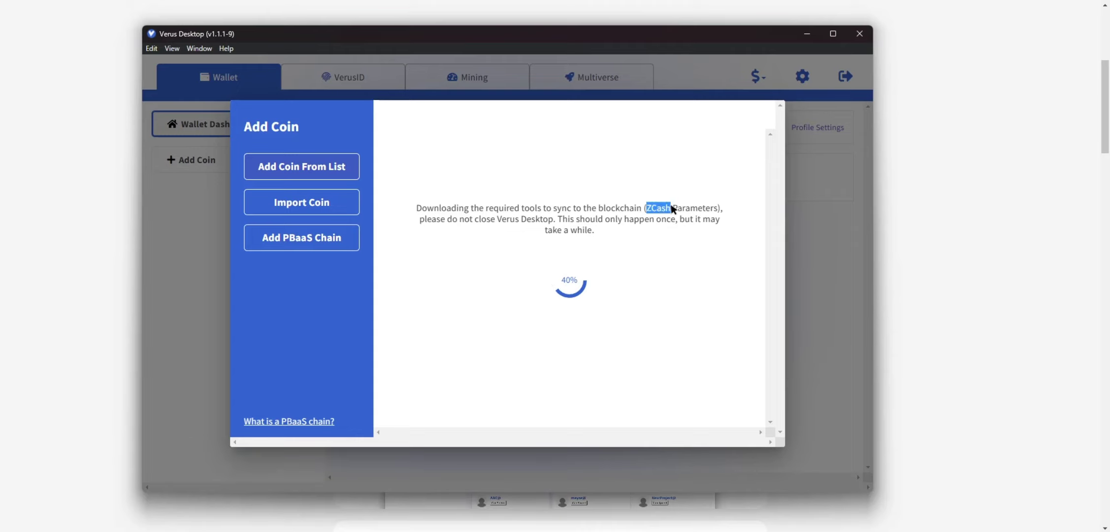
{"action": "left_click", "coordinate": [610, 170]}
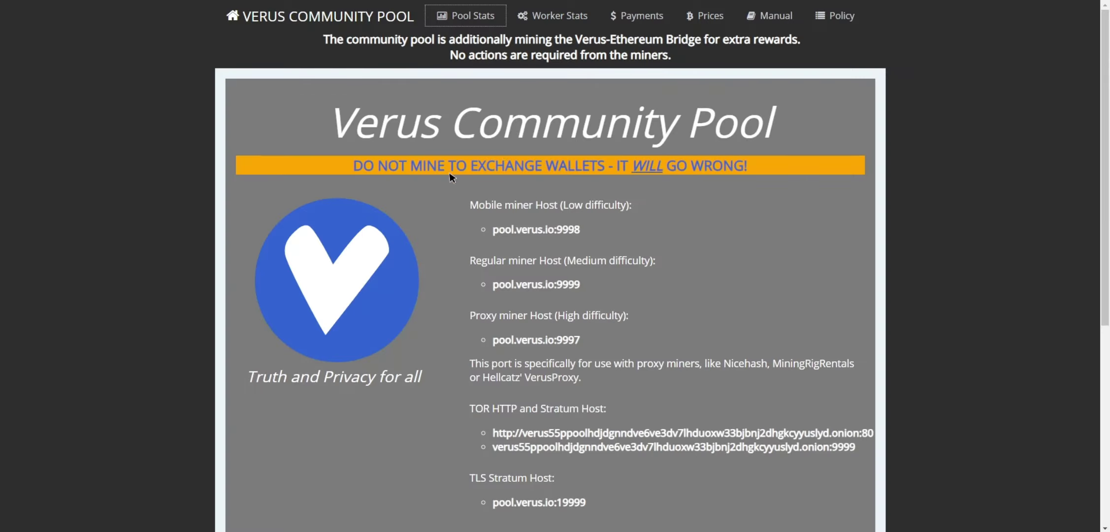
{"action": "double_click", "coordinate": [536, 284]}
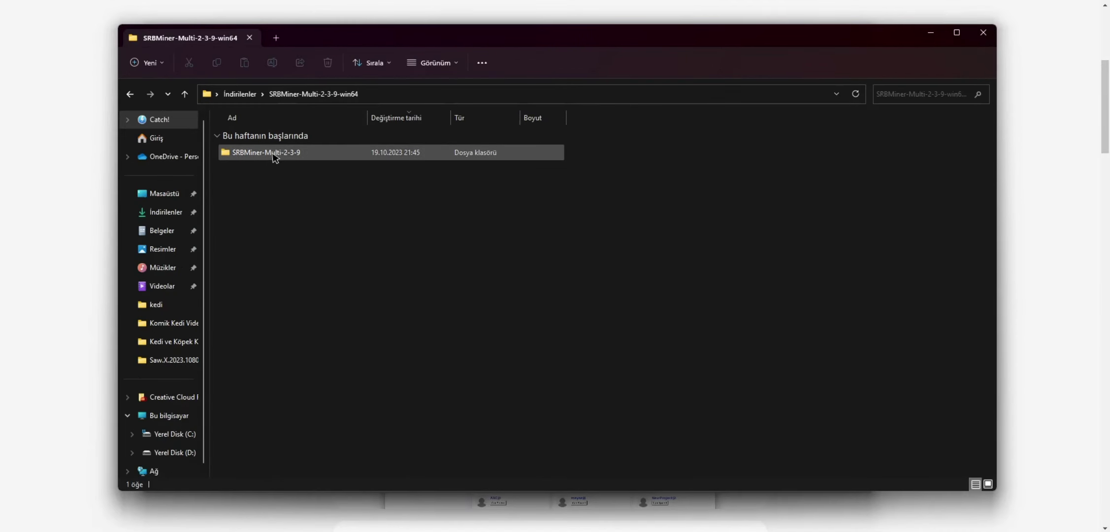
- Open the extracted SRBMiner-Multi-2-3-9 folder and search its mining scripts for verus
{"action": "double_click", "coordinate": [272, 154]}
{"action": "scroll", "coordinate": [288, 151], "scroll_direction": "down", "scroll_amount": 8}
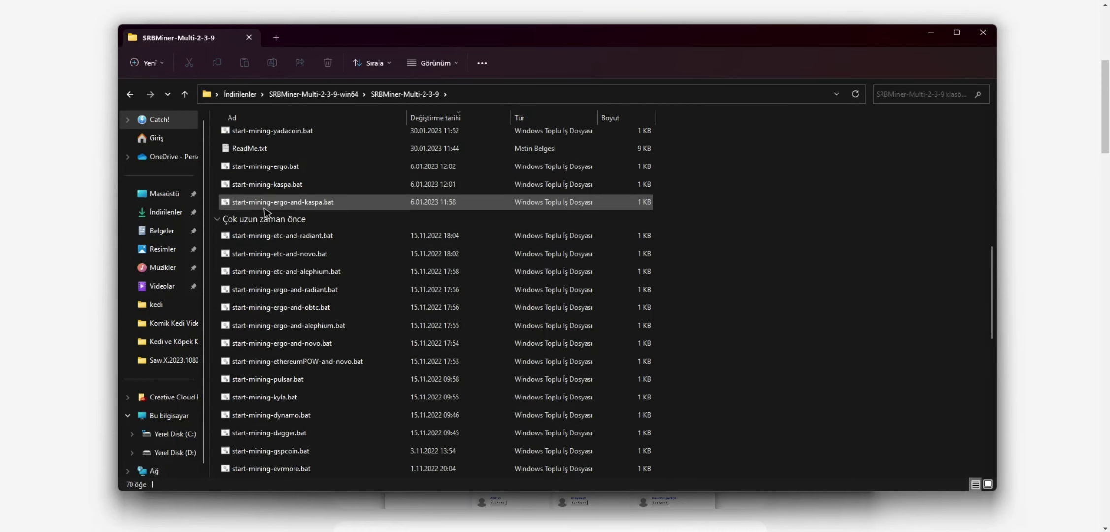
{"action": "scroll", "coordinate": [272, 217], "scroll_direction": "down", "scroll_amount": 10}
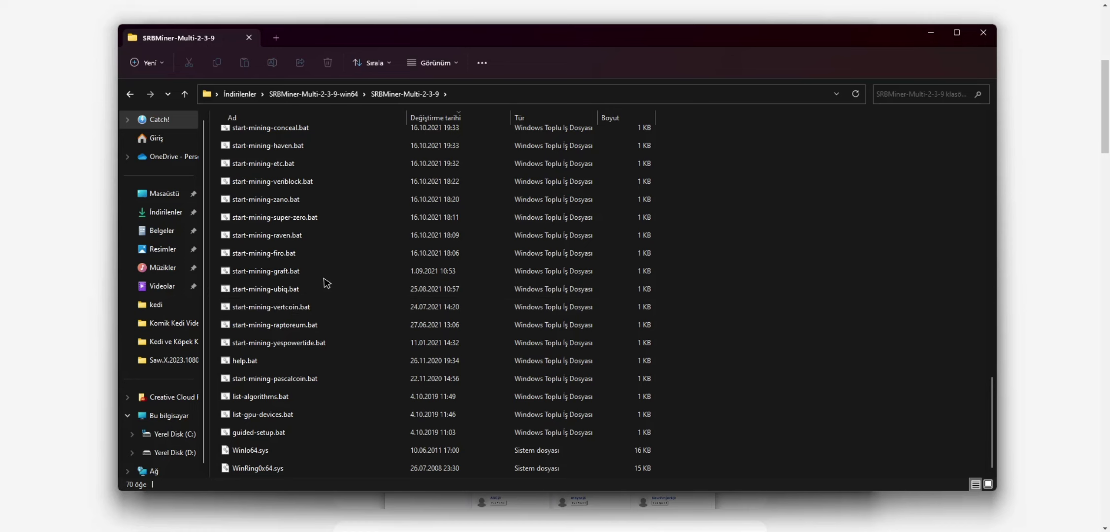
{"action": "scroll", "coordinate": [325, 282], "scroll_direction": "up", "scroll_amount": 1}
{"action": "scroll", "coordinate": [325, 282], "scroll_direction": "up", "scroll_amount": 10}
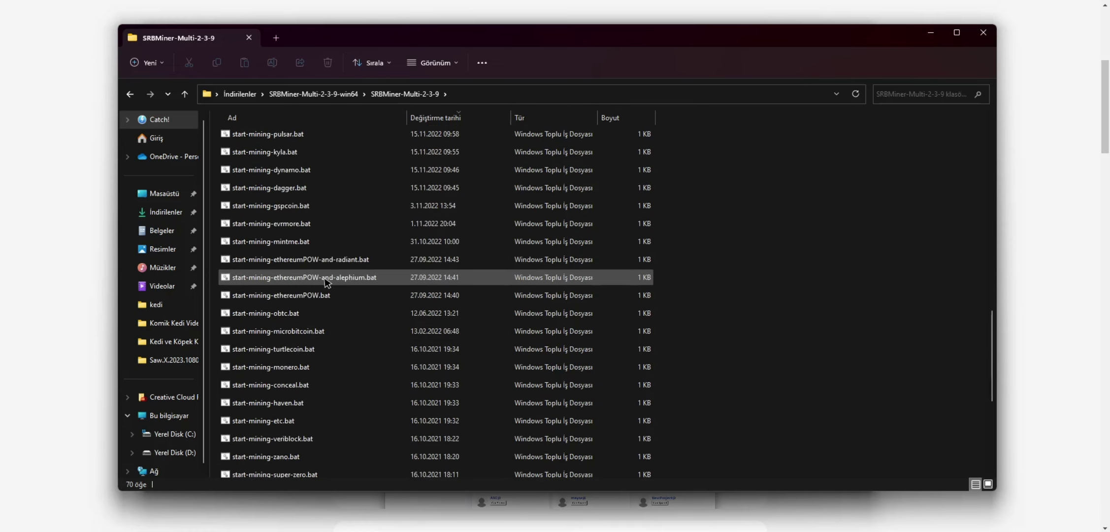
{"action": "scroll", "coordinate": [324, 282], "scroll_direction": "up", "scroll_amount": 8}
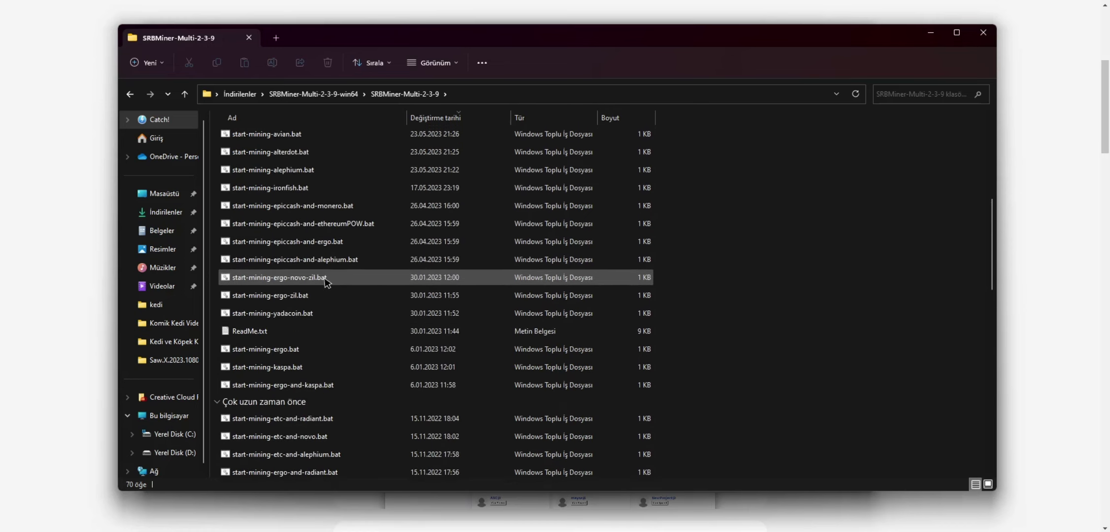
{"action": "scroll", "coordinate": [325, 282], "scroll_direction": "up", "scroll_amount": 1}
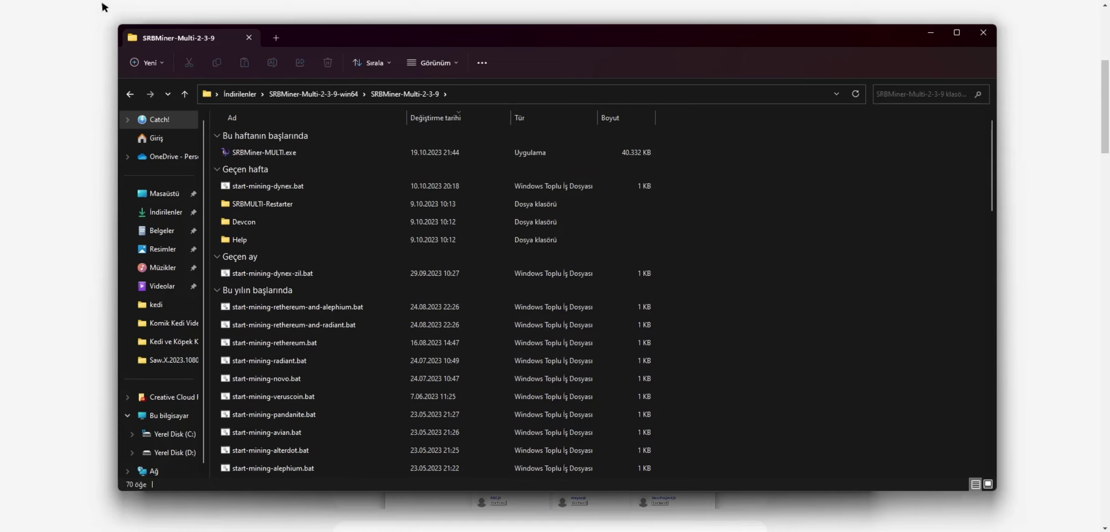
{"action": "left_click", "coordinate": [912, 95]}
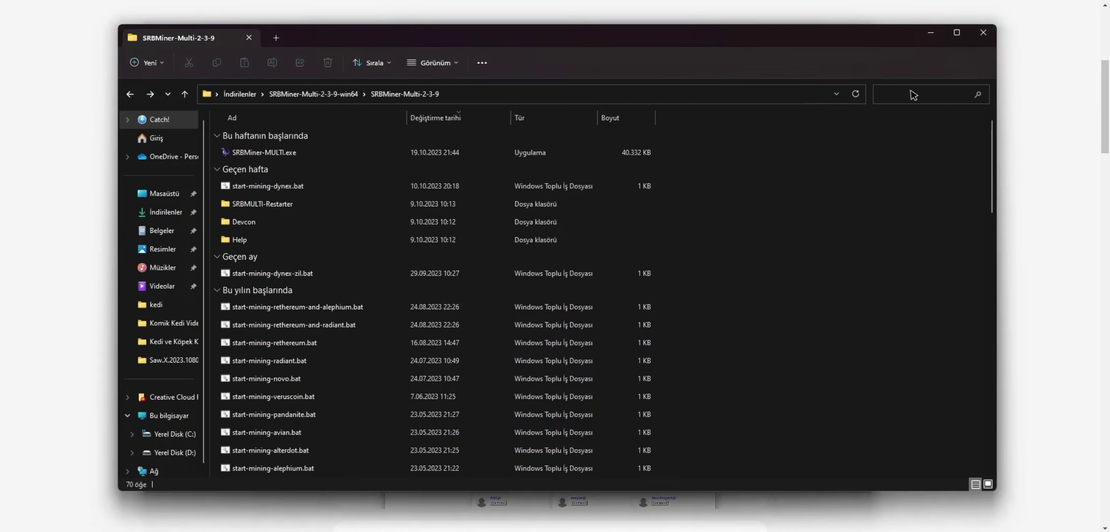
{"action": "type", "text": "verus"}
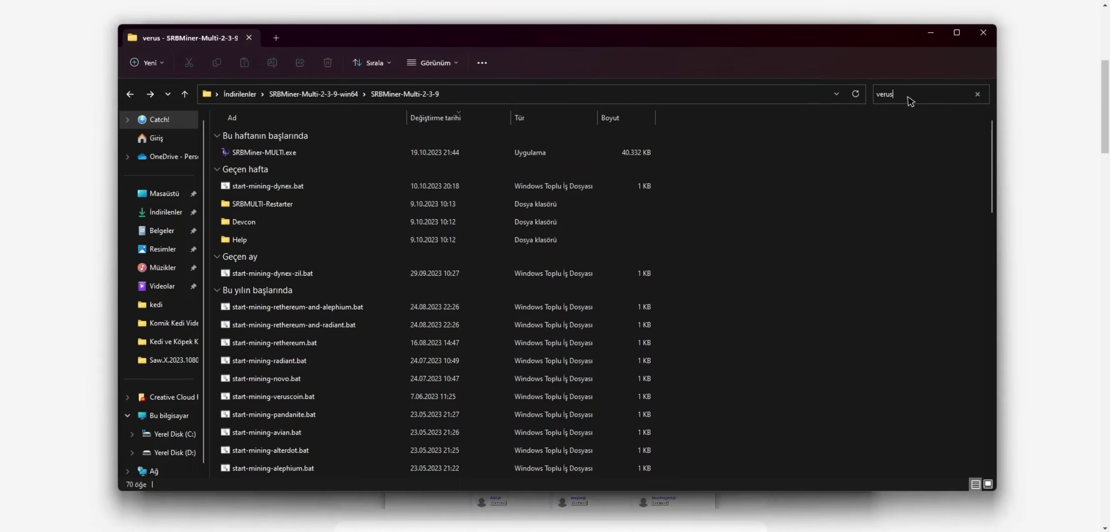
- Open start-mining-veruscoin.bat for editing in Notepad++
{"action": "right_click", "coordinate": [261, 153]}
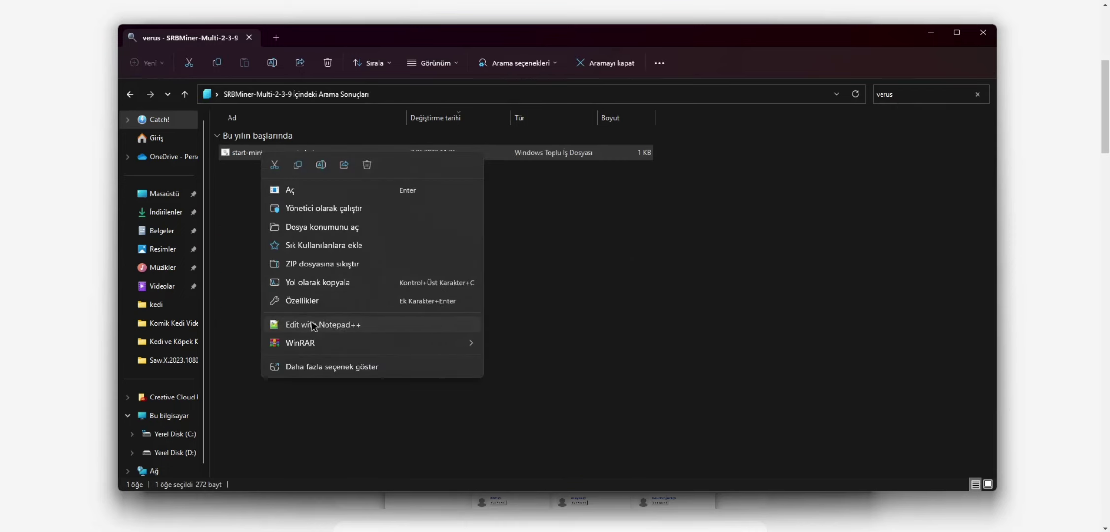
{"action": "left_click", "coordinate": [325, 323]}
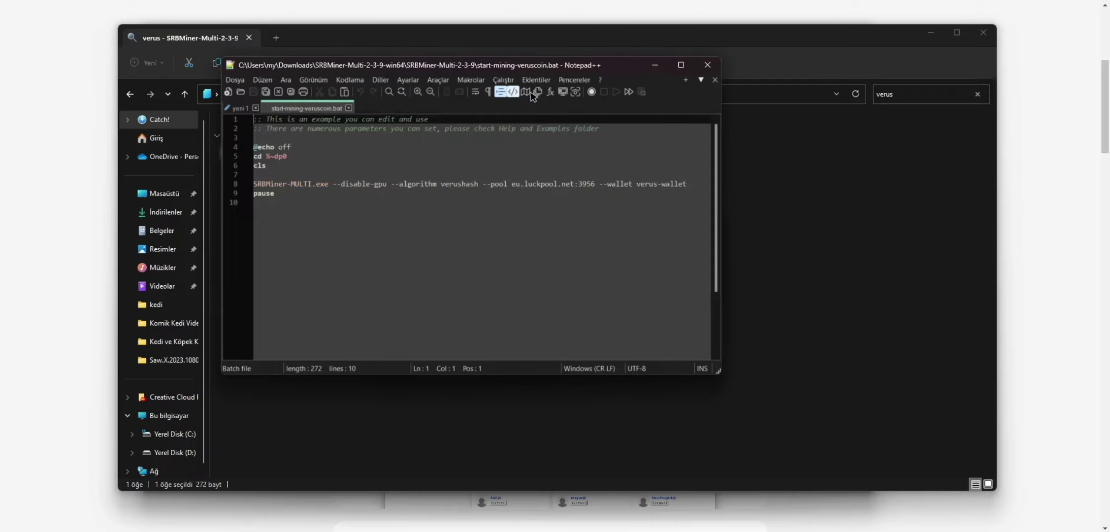
{"action": "left_click", "coordinate": [680, 64]}
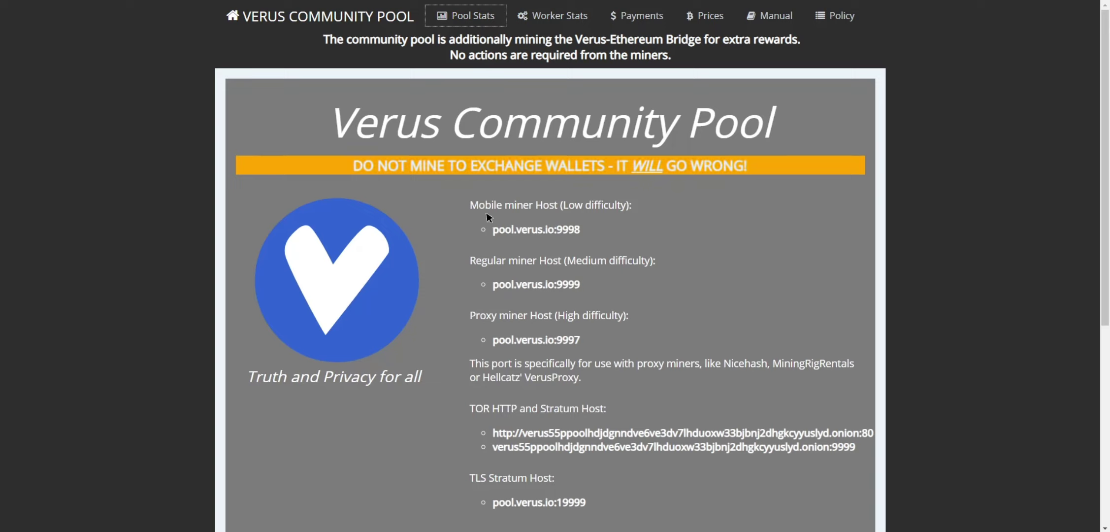
- On the Verus Community Pool page, copy the regular miner host address pool.verus.io:9999
{"action": "left_click_drag", "start_coordinate": [470, 205], "coordinate": [562, 204]}
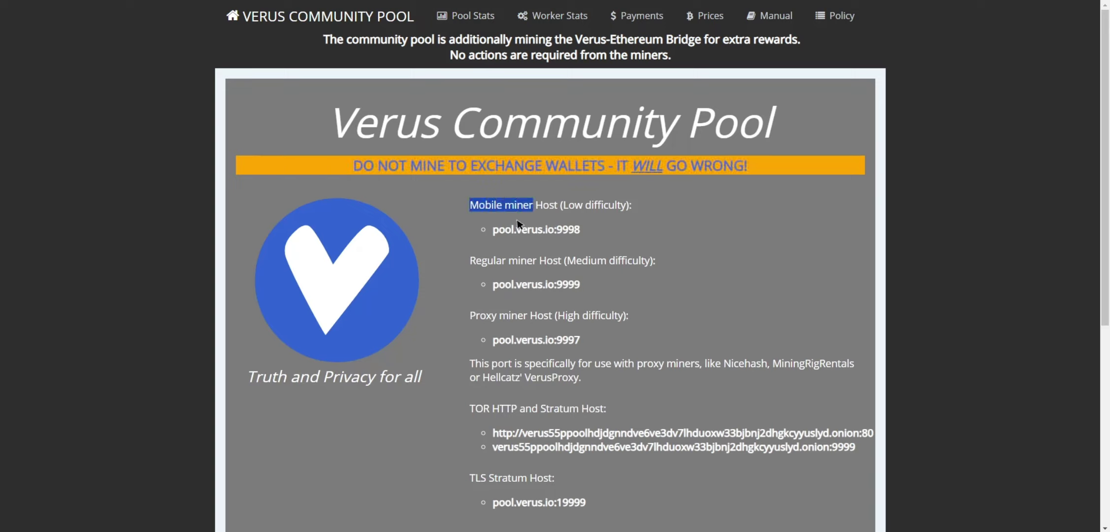
{"action": "left_click", "coordinate": [516, 224]}
{"action": "left_click_drag", "start_coordinate": [493, 284], "coordinate": [584, 285]}
{"action": "key", "text": "ctrl+c"}
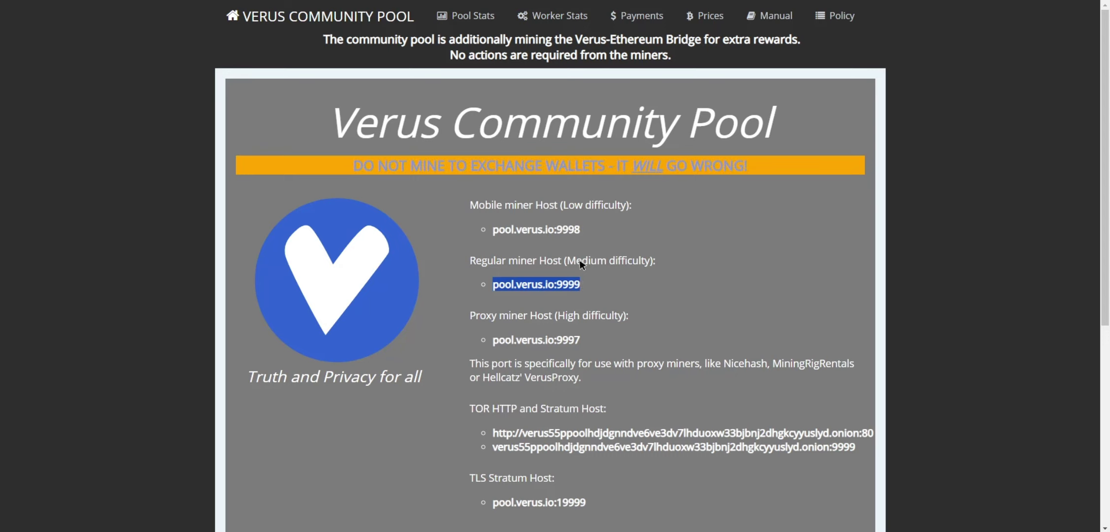
- Switch back to Notepad++ and replace the pool address in the SRBMiner-MULTI.exe command with pool.verus.io:9999
{"action": "key", "text": "alt+Tab"}
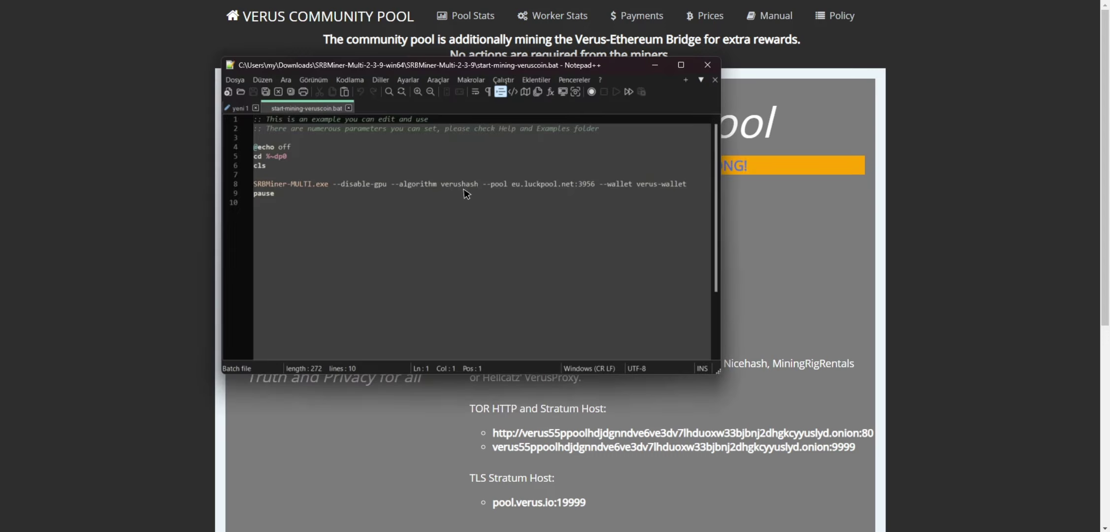
{"action": "left_click_drag", "start_coordinate": [511, 187], "coordinate": [594, 187]}
{"action": "key", "text": "ctrl+v"}
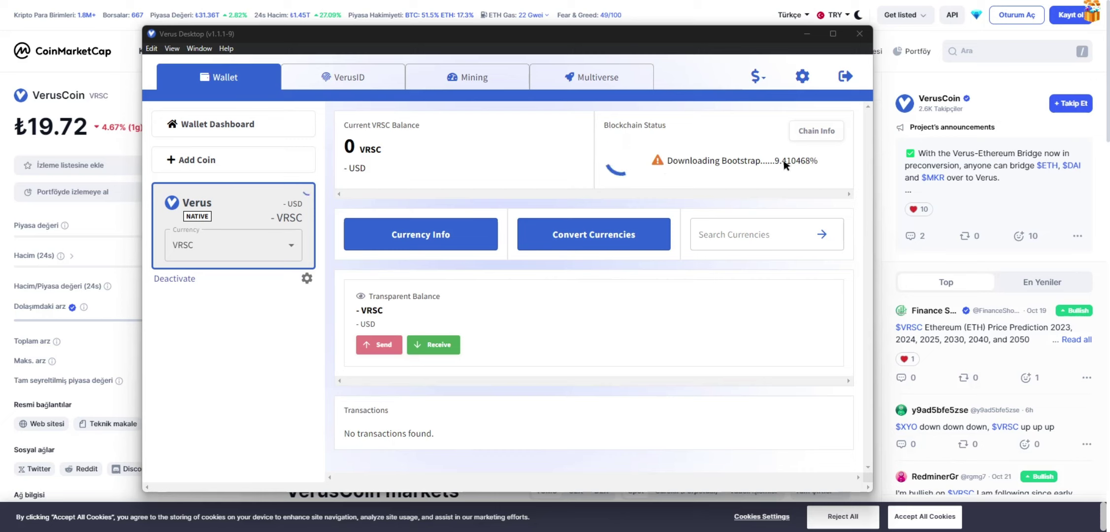
- Check the blockchain bootstrap download progress in Verus Desktop, and switch to CoinMarketCap to read the current VerusCoin price
{"action": "left_click_drag", "start_coordinate": [772, 162], "coordinate": [810, 179]}
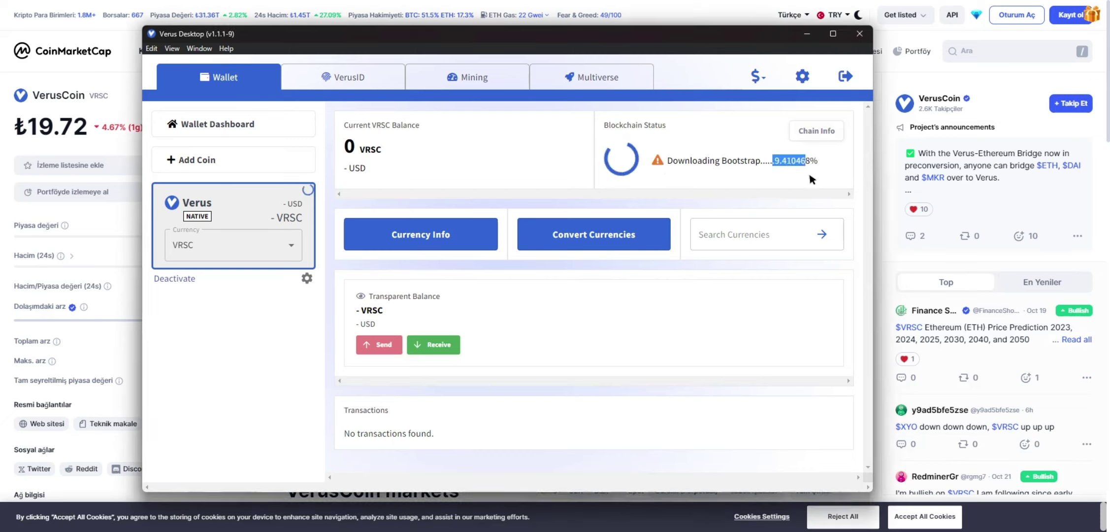
{"action": "left_click", "coordinate": [771, 154]}
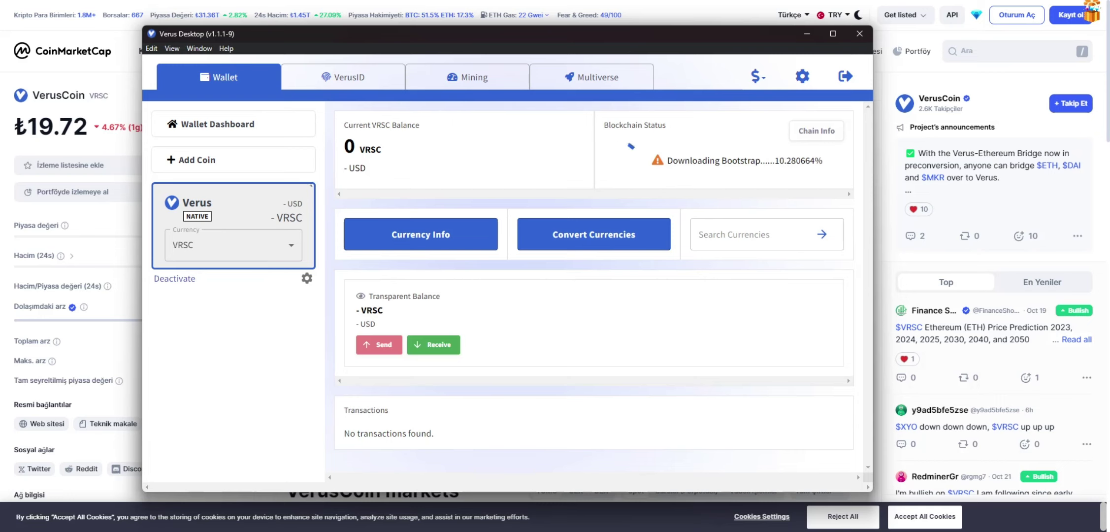
{"action": "key", "text": "alt+Tab"}
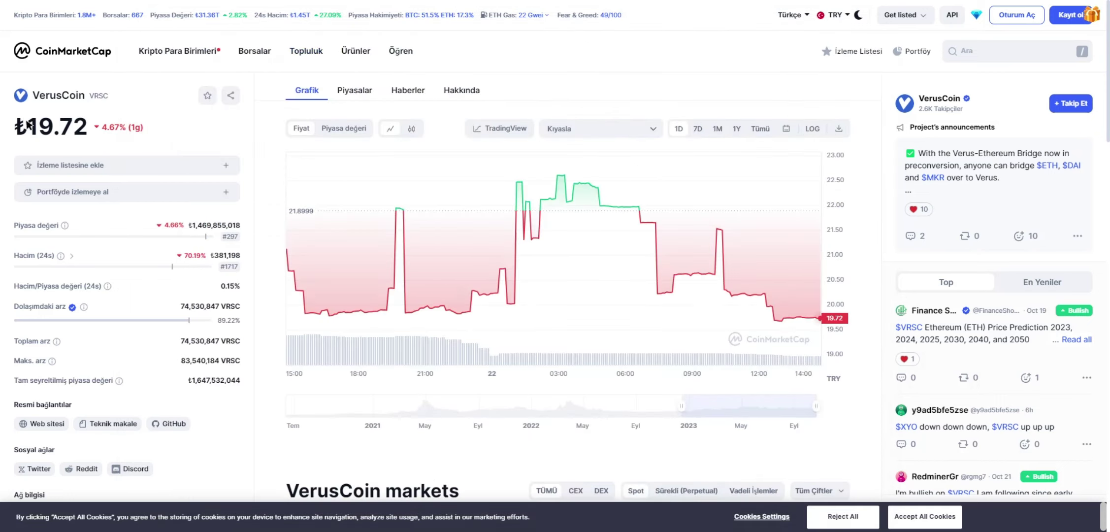
{"action": "left_click_drag", "start_coordinate": [28, 126], "coordinate": [89, 127]}
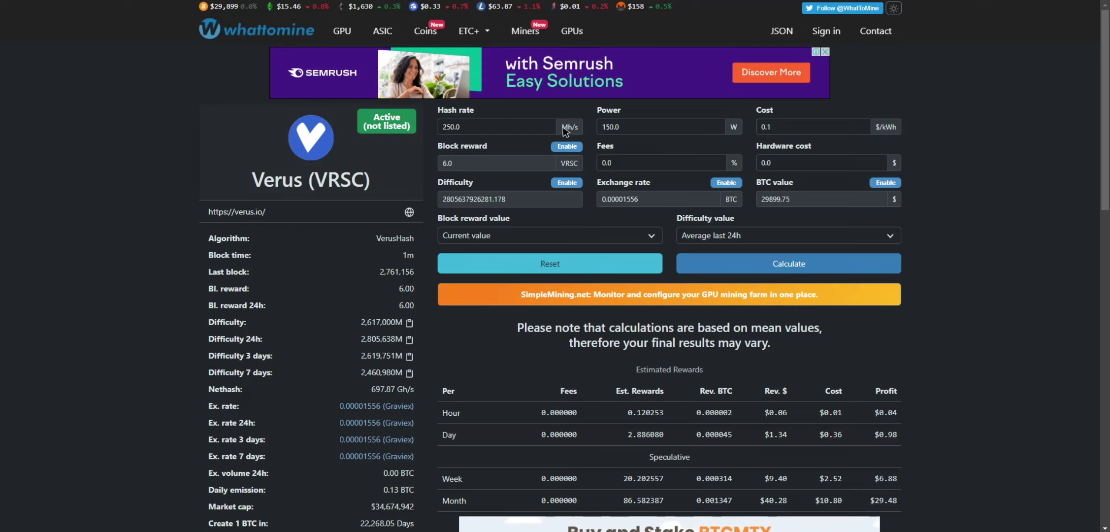
- Examine the estimated monthly profit for Verus on its WhatToMine calculator page
{"action": "scroll", "coordinate": [896, 362], "scroll_direction": "down", "scroll_amount": 2}
{"action": "left_click_drag", "start_coordinate": [836, 467], "coordinate": [906, 380]}
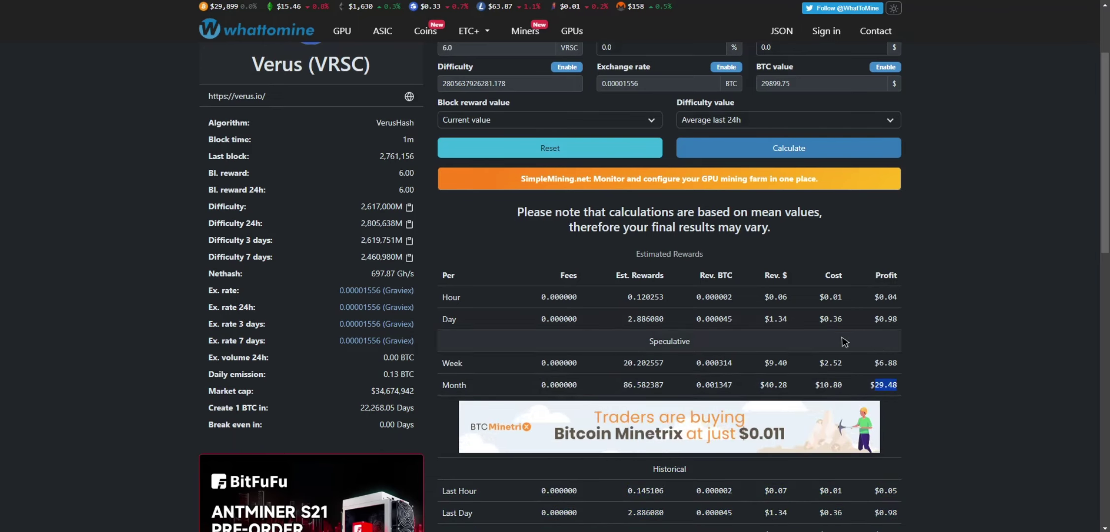
{"action": "left_click", "coordinate": [934, 394]}
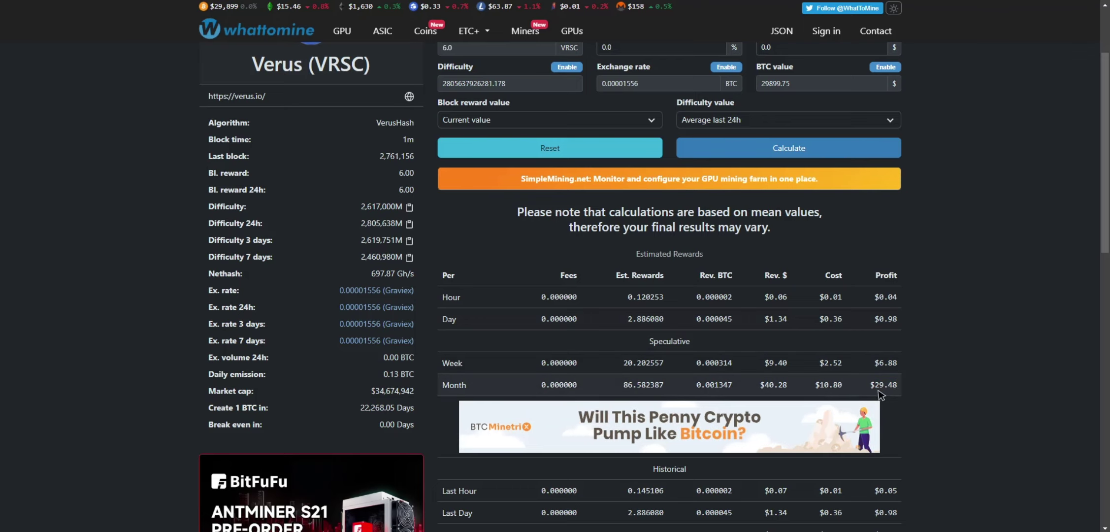
{"action": "scroll", "coordinate": [887, 387], "scroll_direction": "up", "scroll_amount": 1}
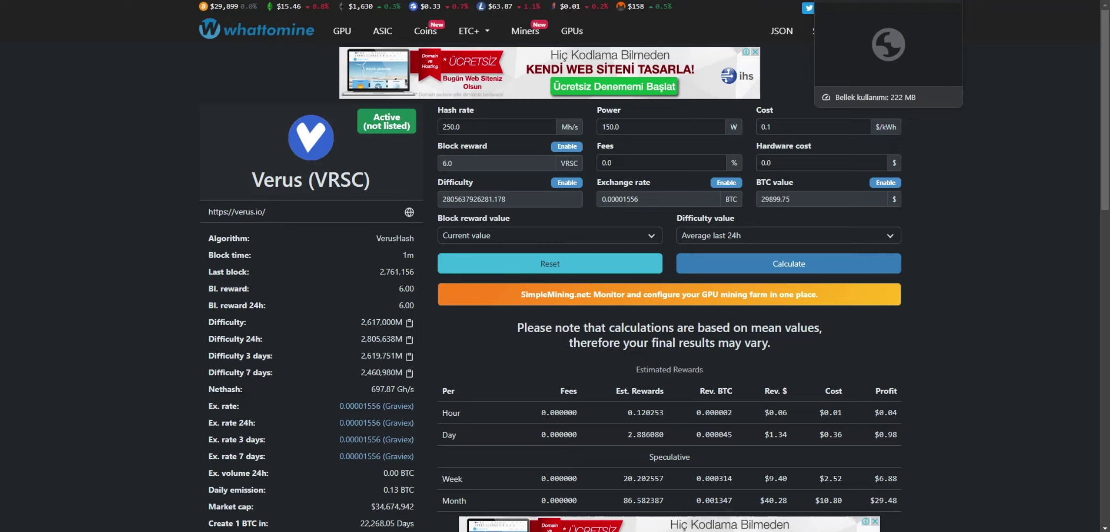
- Return to the VerusCoin page on CoinMarketCap and examine the coin's price in Turkish lira
{"action": "left_click", "coordinate": [866, 1]}
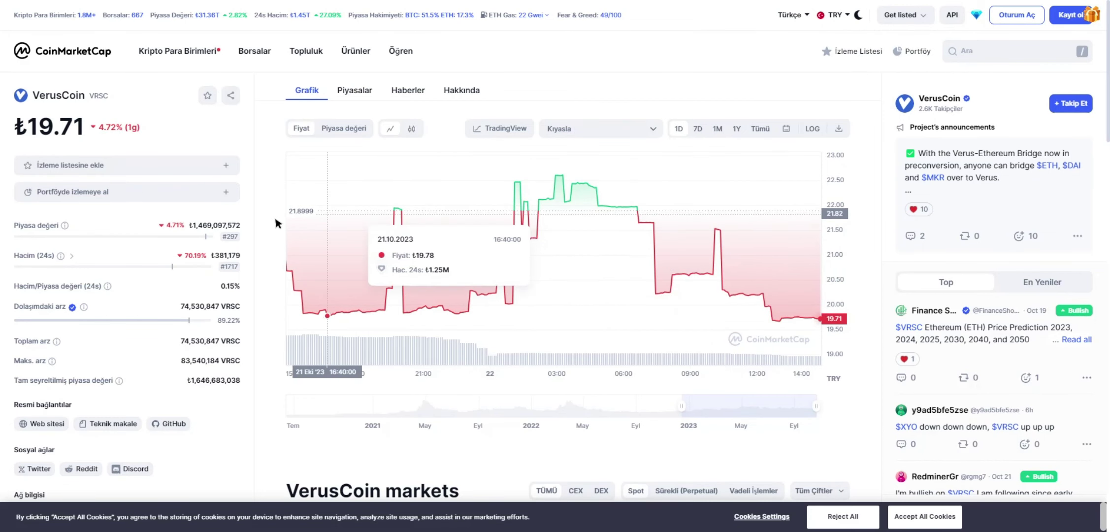
{"action": "double_click", "coordinate": [39, 129]}
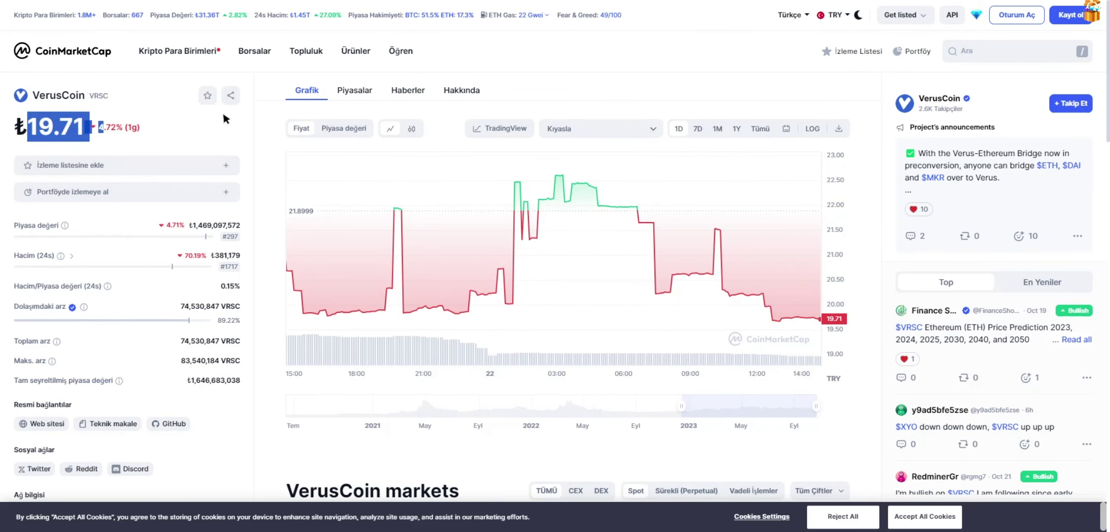
{"action": "left_click", "coordinate": [27, 118]}
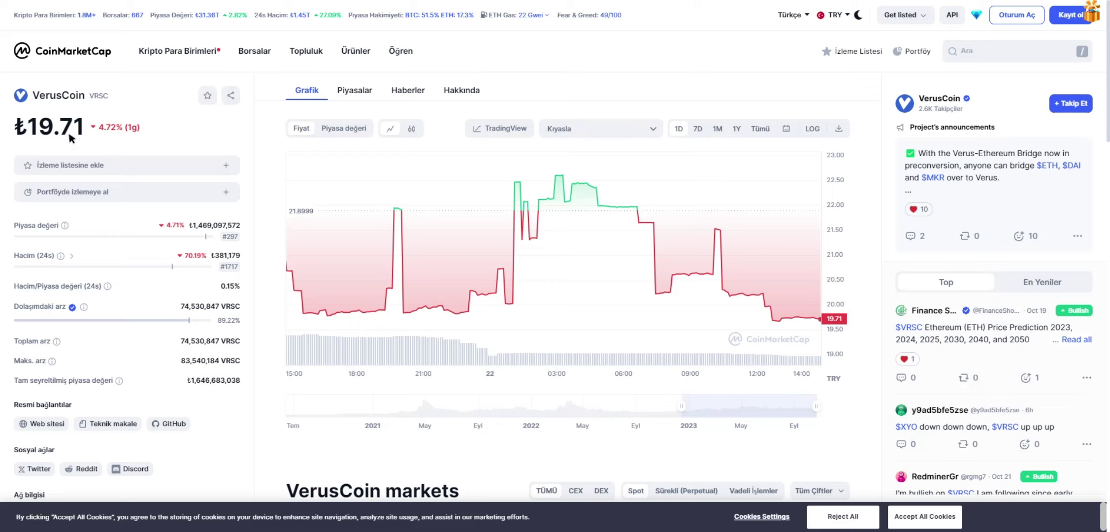
{"action": "double_click", "coordinate": [31, 127]}
{"action": "left_click", "coordinate": [204, 130]}
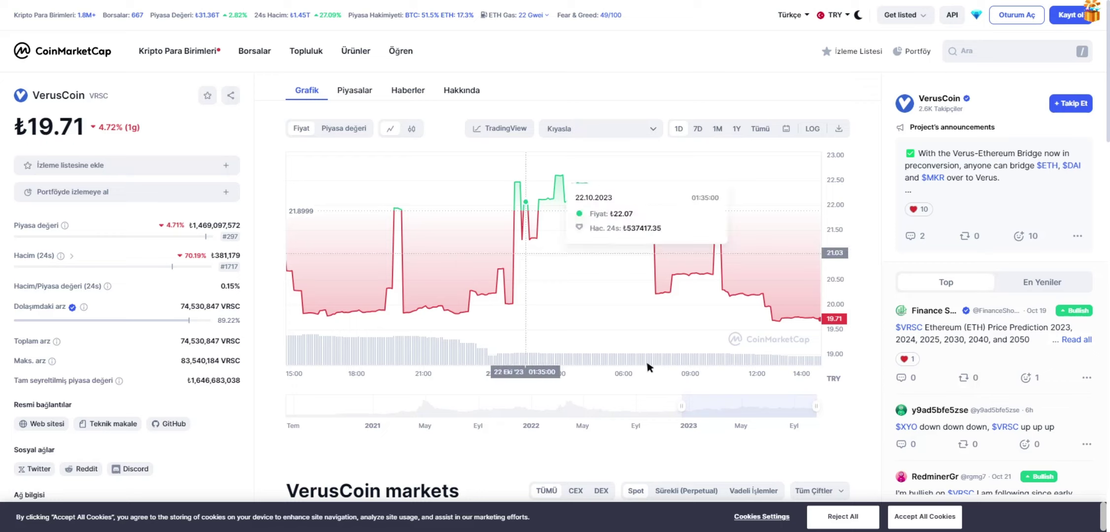
- Switch to Verus Desktop, copy the wallet address without its balance suffix from the Send Coin source location, and close the dialog
{"action": "key", "text": "alt+Tab"}
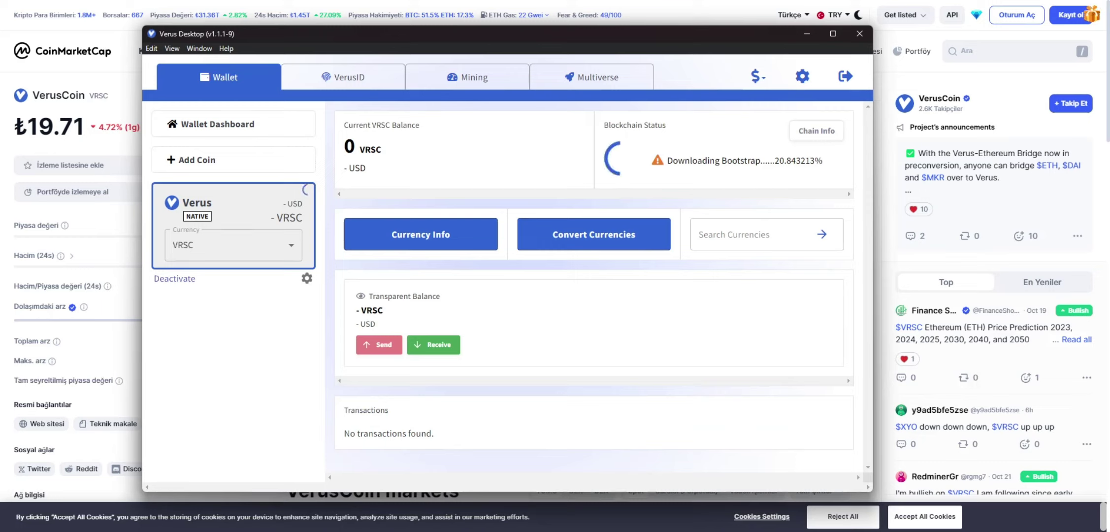
{"action": "mouse_move", "coordinate": [59, 1]}
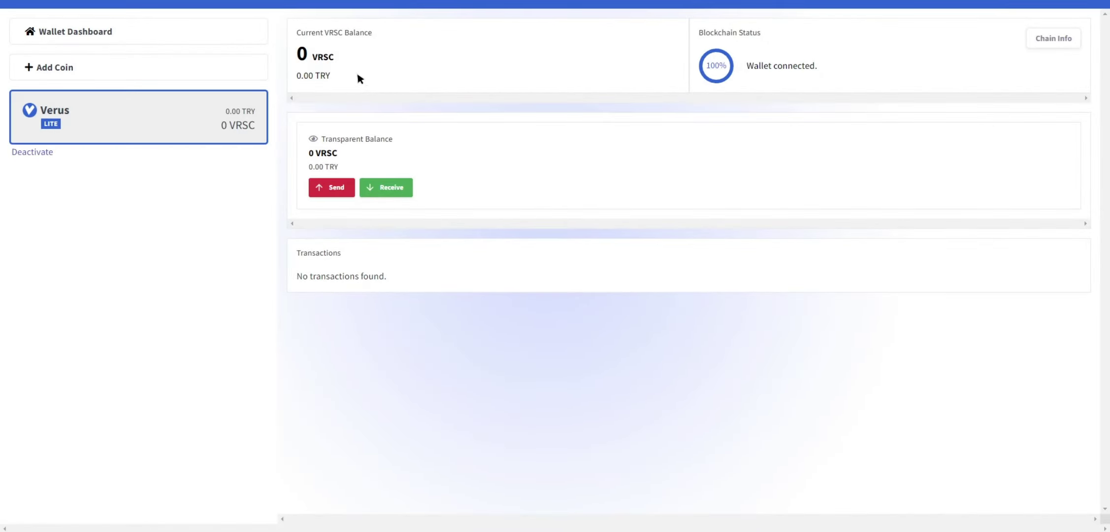
{"action": "left_click", "coordinate": [332, 187]}
{"action": "left_click", "coordinate": [407, 170]}
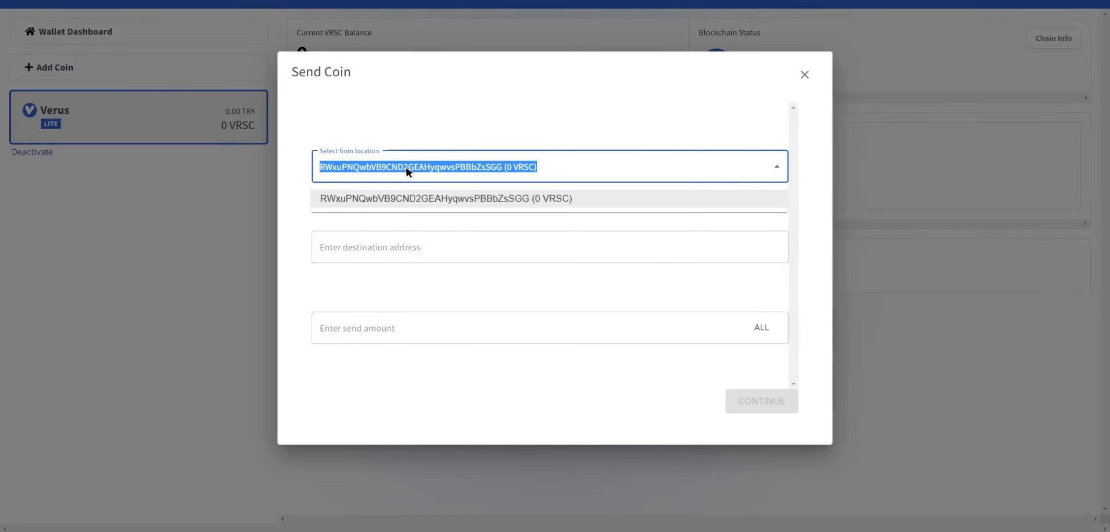
{"action": "left_click", "coordinate": [415, 167]}
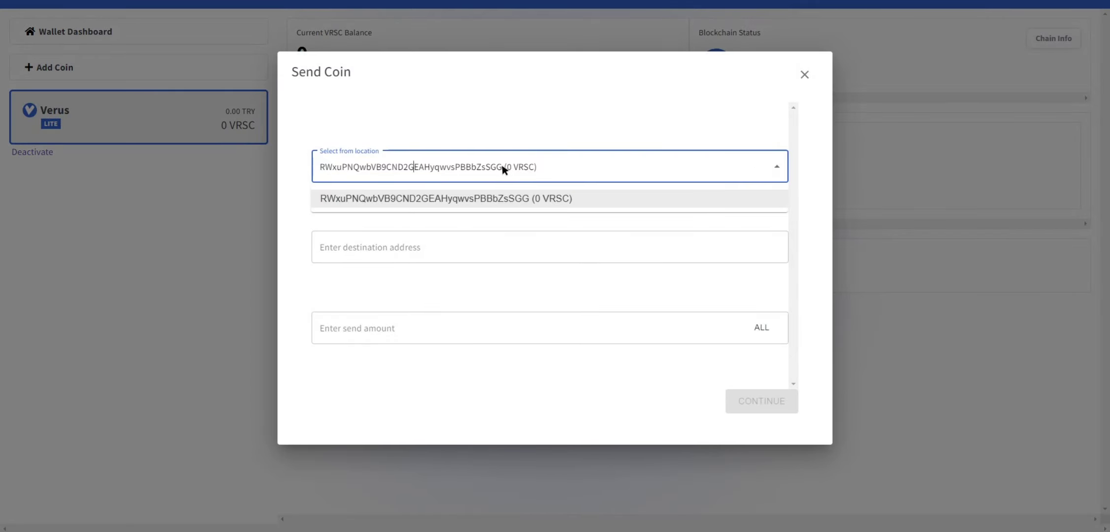
{"action": "left_click_drag", "start_coordinate": [502, 167], "coordinate": [261, 163]}
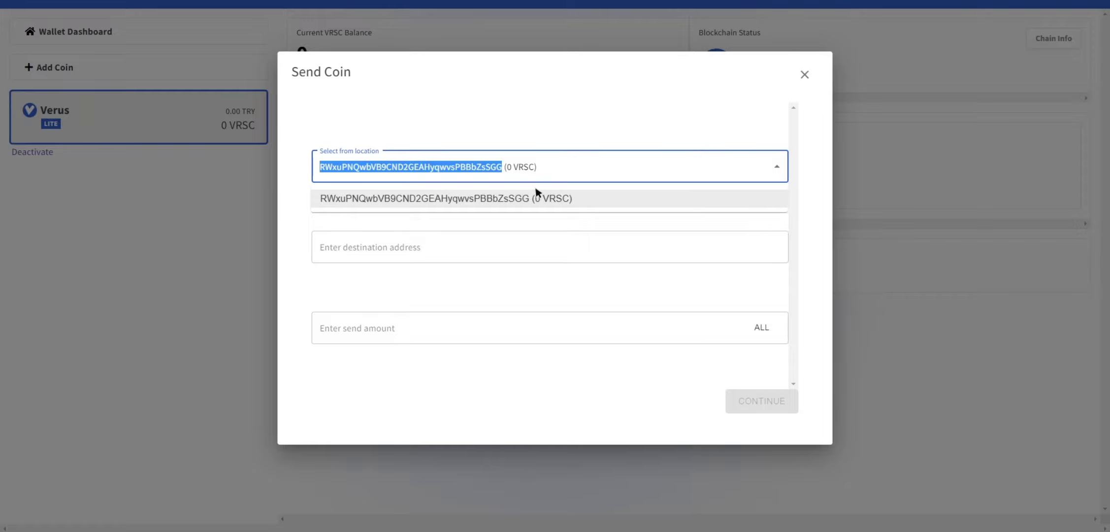
{"action": "left_click", "coordinate": [804, 76]}
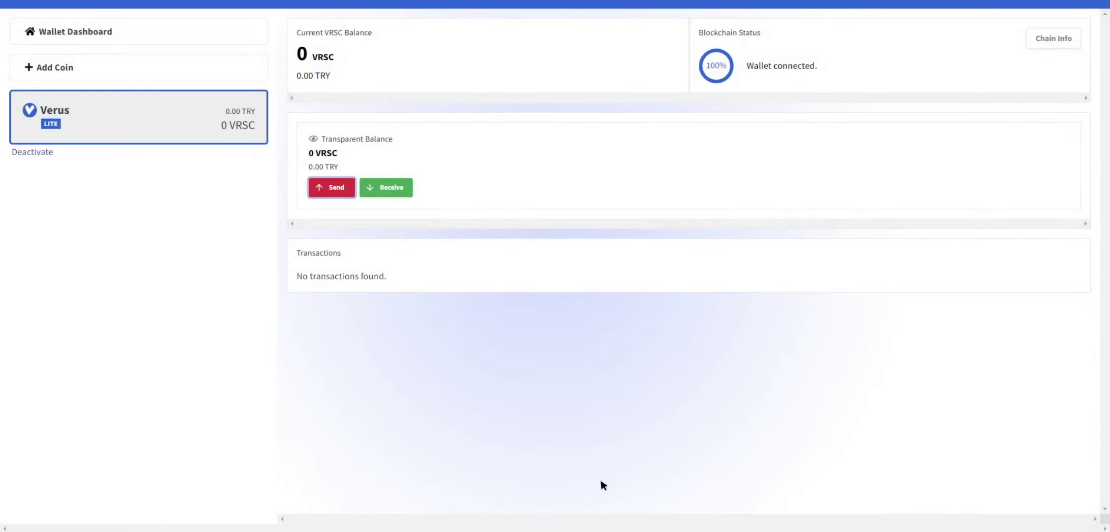
- Switch to Notepad++ and replace the verus-wallet placeholder in the SRBMiner-MULTI.exe command with the copied wallet address
{"action": "mouse_move", "coordinate": [479, 529]}
{"action": "left_click", "coordinate": [602, 493]}
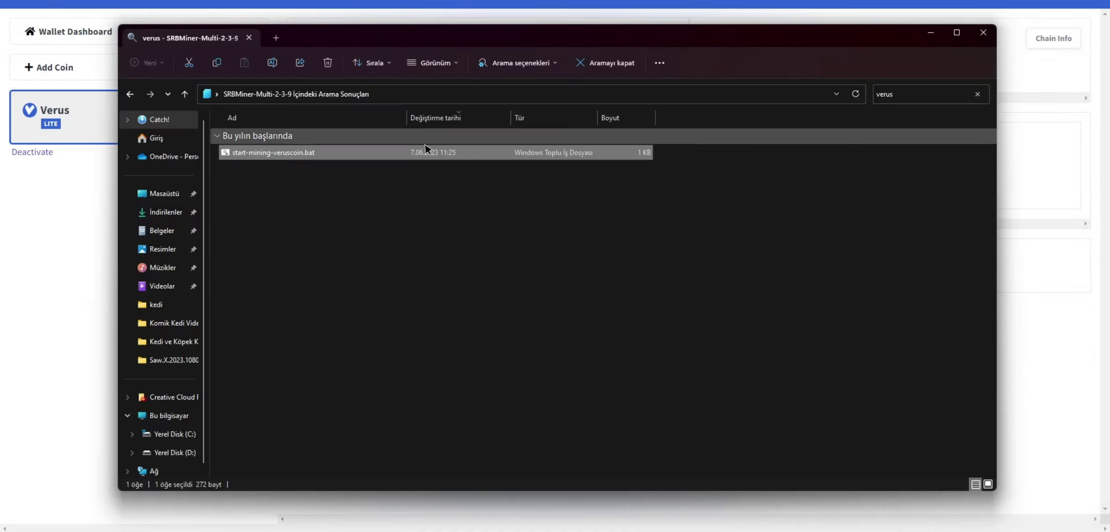
{"action": "mouse_move", "coordinate": [817, 528]}
{"action": "left_click", "coordinate": [812, 475]}
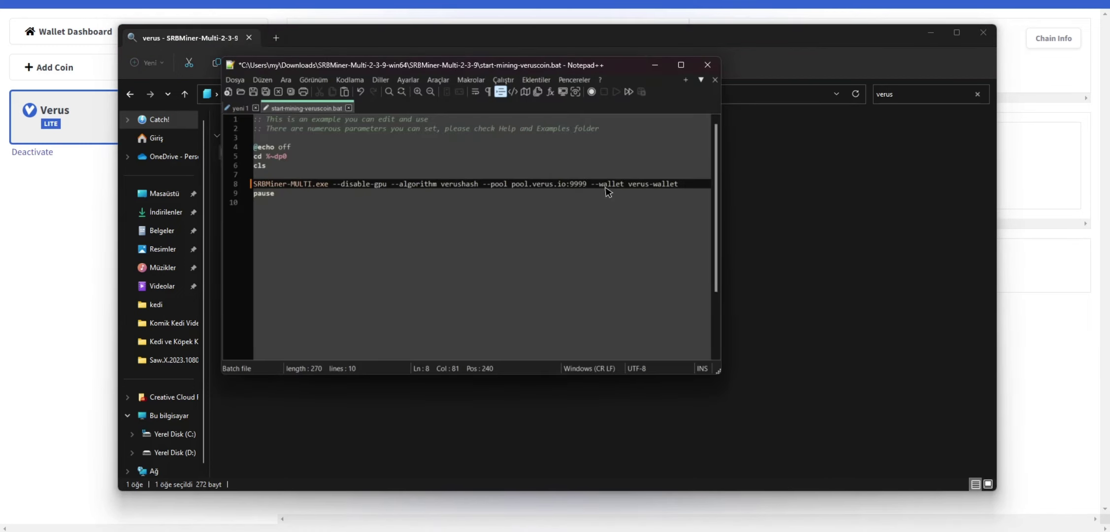
{"action": "left_click_drag", "start_coordinate": [630, 183], "coordinate": [674, 184]}
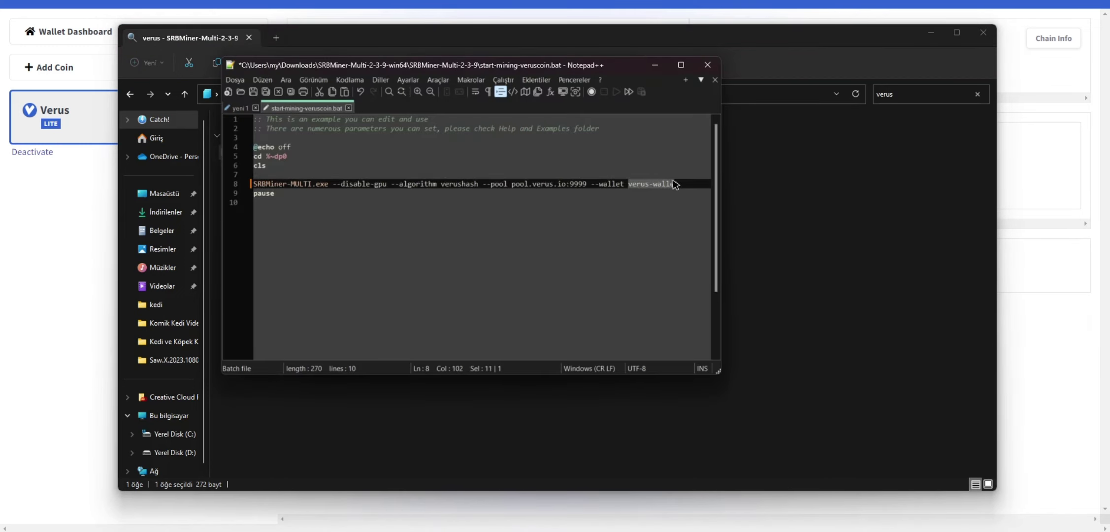
{"action": "key", "text": "ctrl+v"}
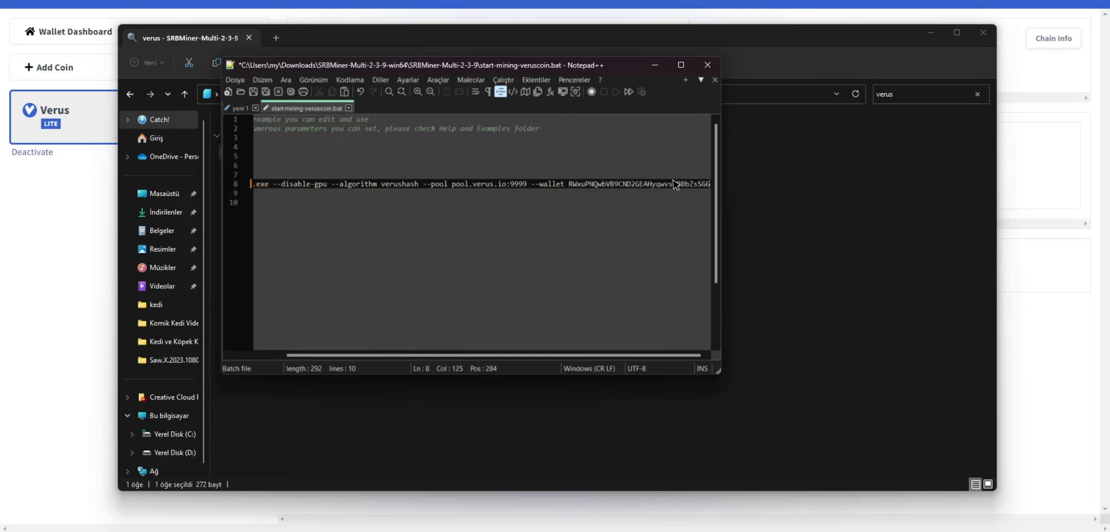
- Save start-mining-veruscoin.bat, close the editor and run the script as administrator
{"action": "key", "text": "ctrl+s"}
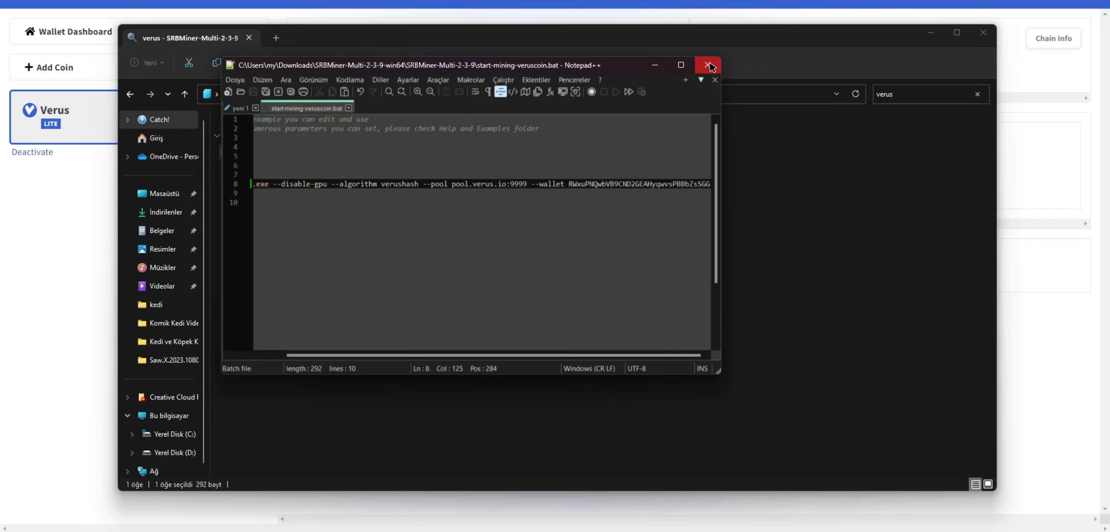
{"action": "left_click", "coordinate": [707, 65]}
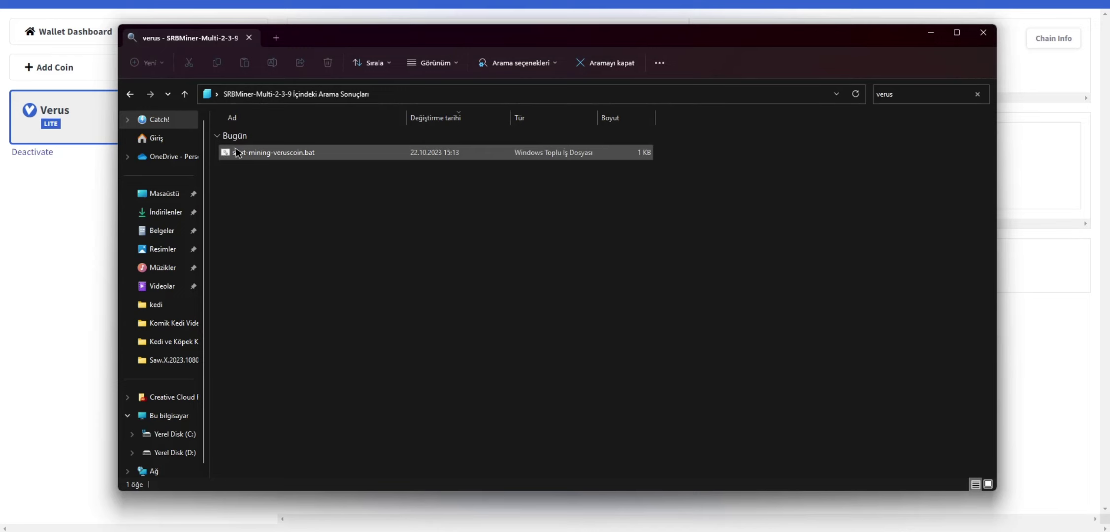
{"action": "right_click", "coordinate": [237, 152]}
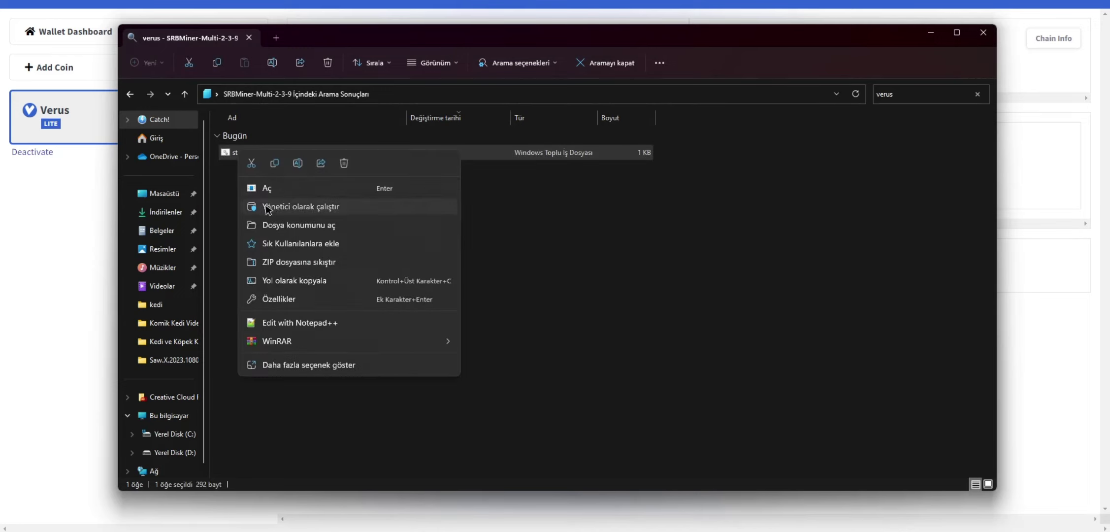
{"action": "left_click", "coordinate": [266, 207]}
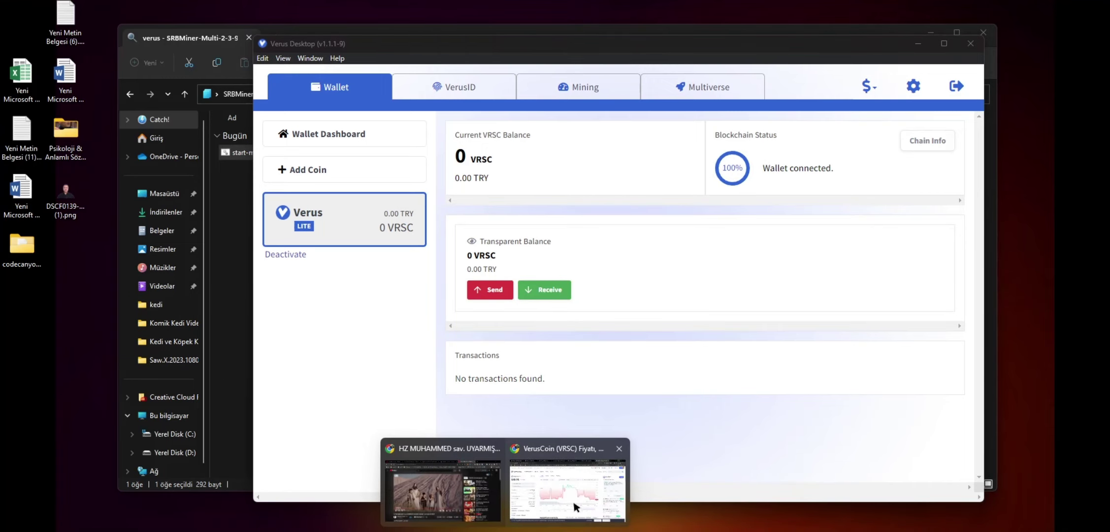
- Switch to the Verus Community Pool site and look up the wallet address in Worker Stats to check its hashrate
{"action": "left_click", "coordinate": [573, 498]}
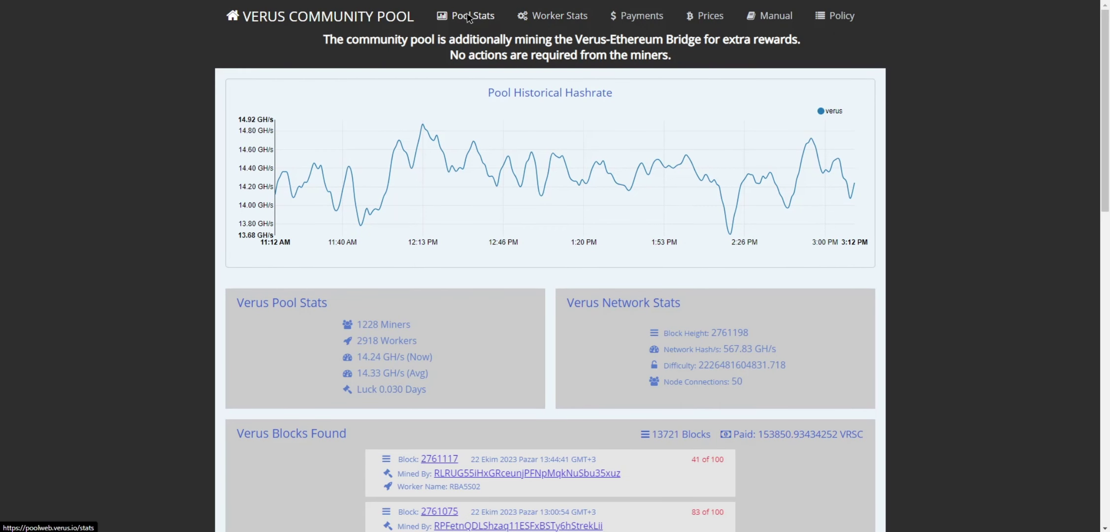
{"action": "left_click", "coordinate": [565, 16]}
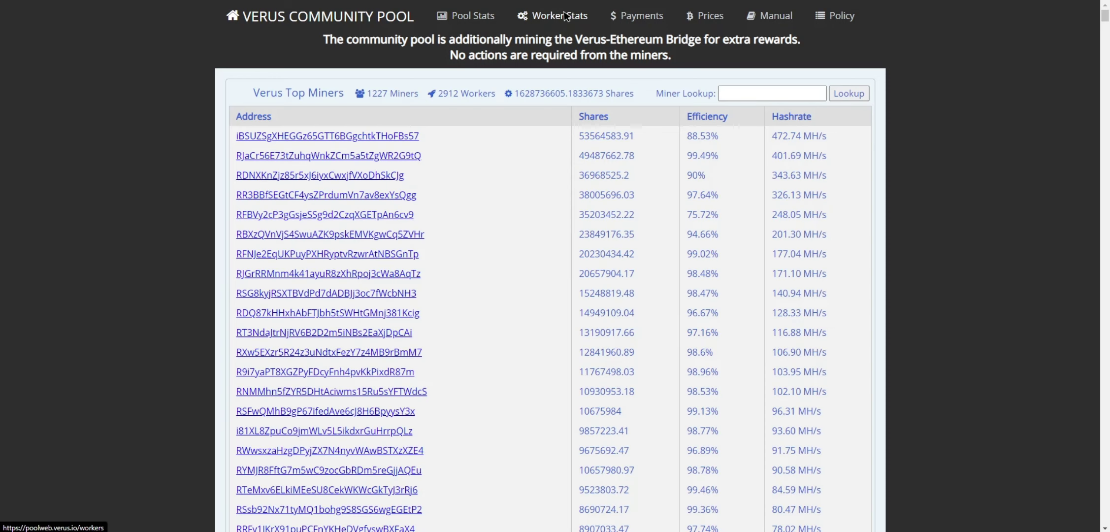
{"action": "left_click", "coordinate": [736, 95]}
{"action": "key", "text": "ctrl+v"}
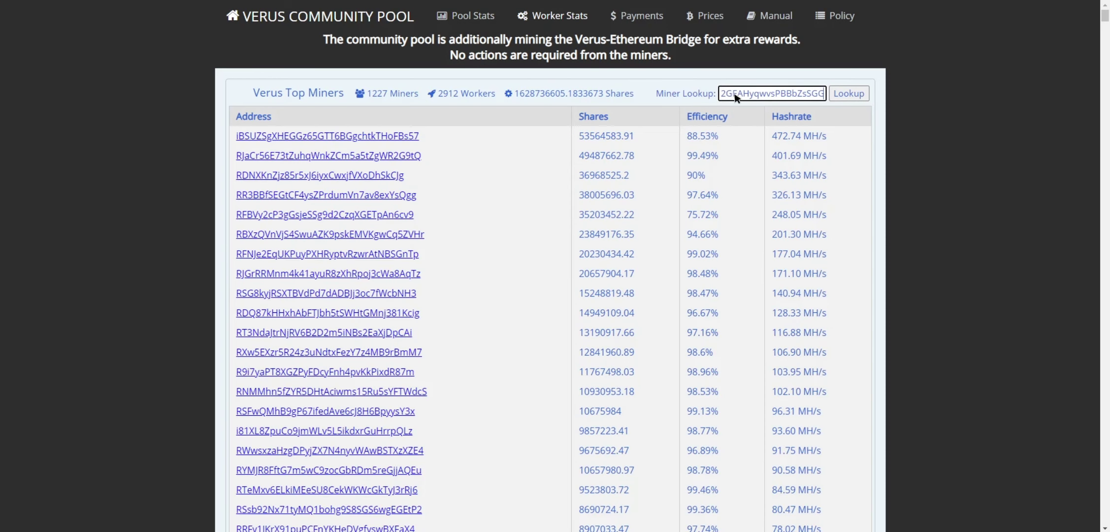
{"action": "left_click", "coordinate": [848, 92]}
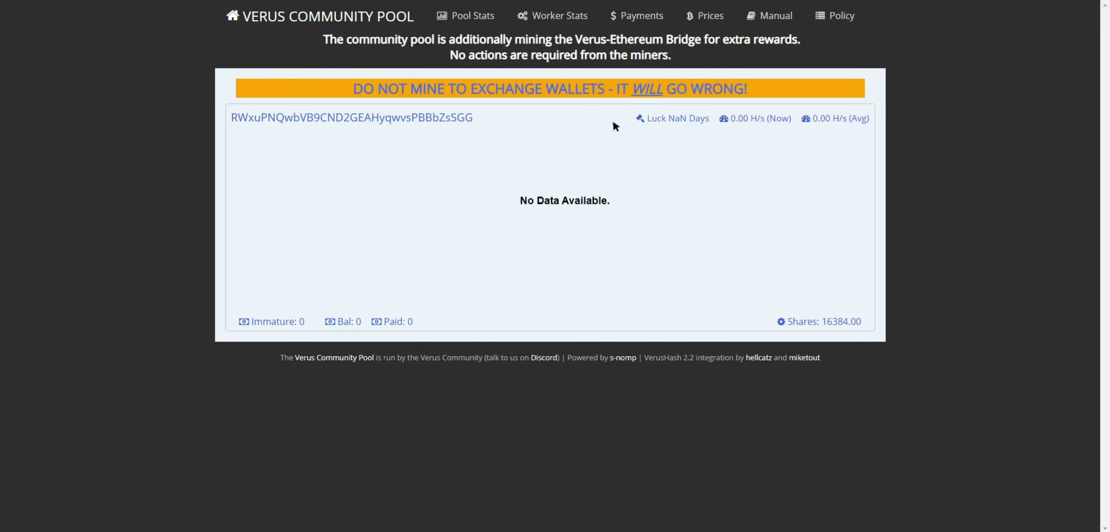
{"action": "left_click_drag", "start_coordinate": [729, 118], "coordinate": [792, 174]}
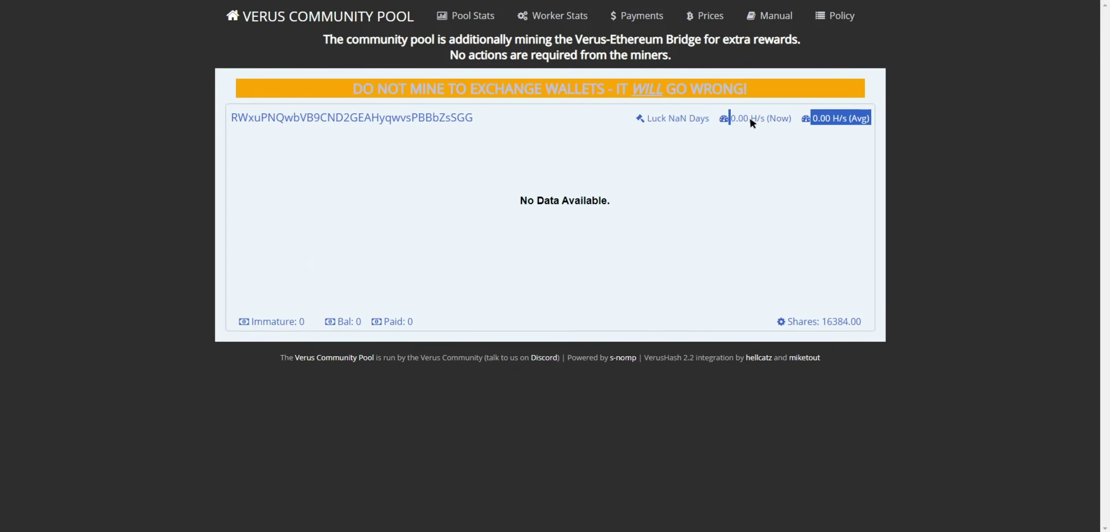
- Check the miner console's output and refresh the pool's miner page to compare the submitted shares
{"action": "mouse_move", "coordinate": [835, 530]}
{"action": "left_click", "coordinate": [836, 490]}
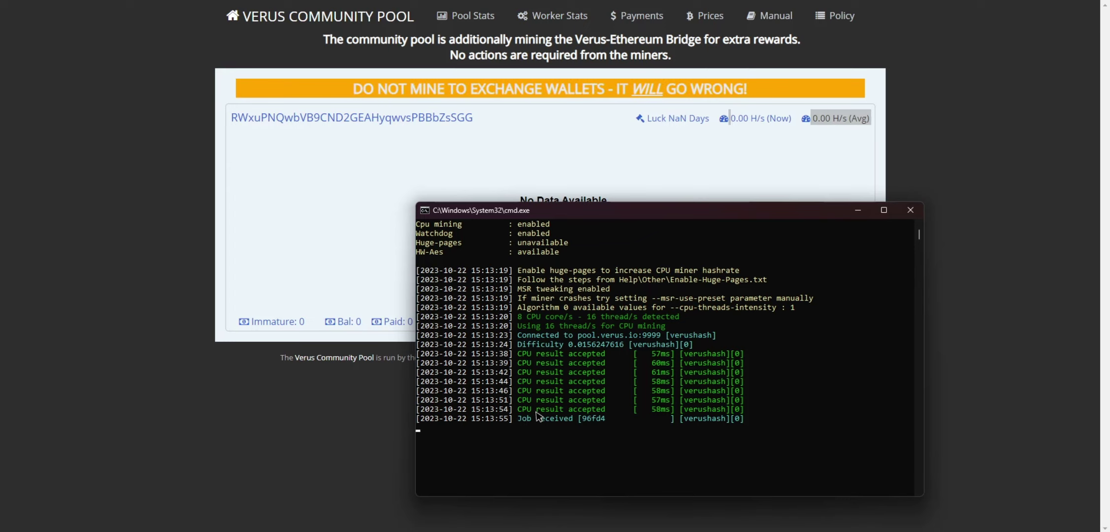
{"action": "key", "text": "alt+Tab"}
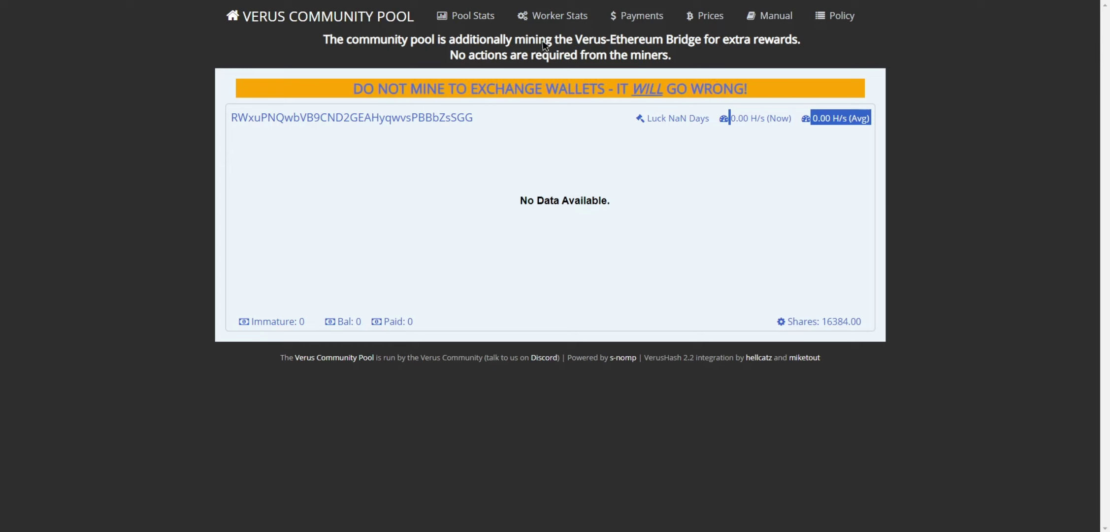
{"action": "key", "text": "F5"}
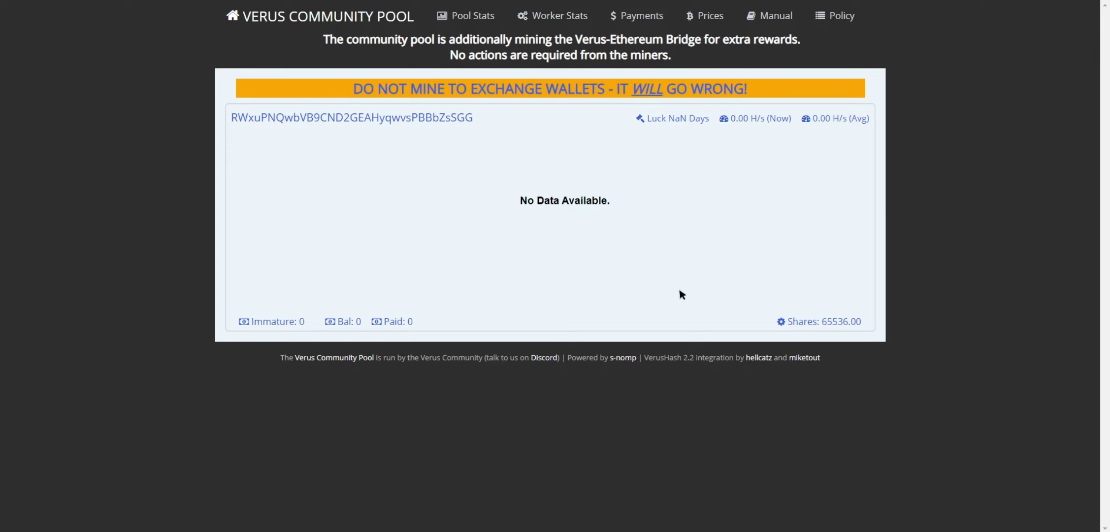
{"action": "key", "text": "alt+Tab"}
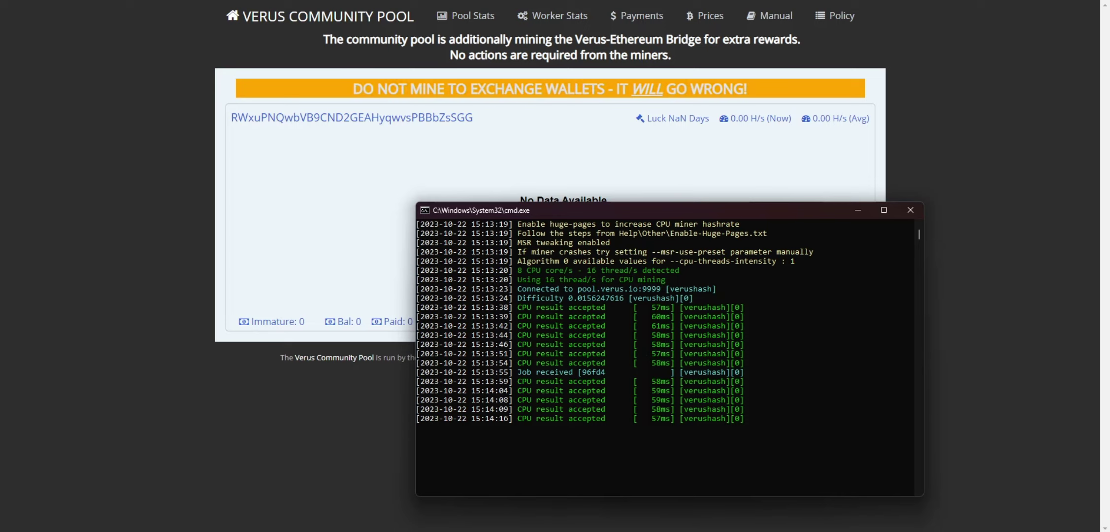
{"action": "left_click", "coordinate": [192, 127]}
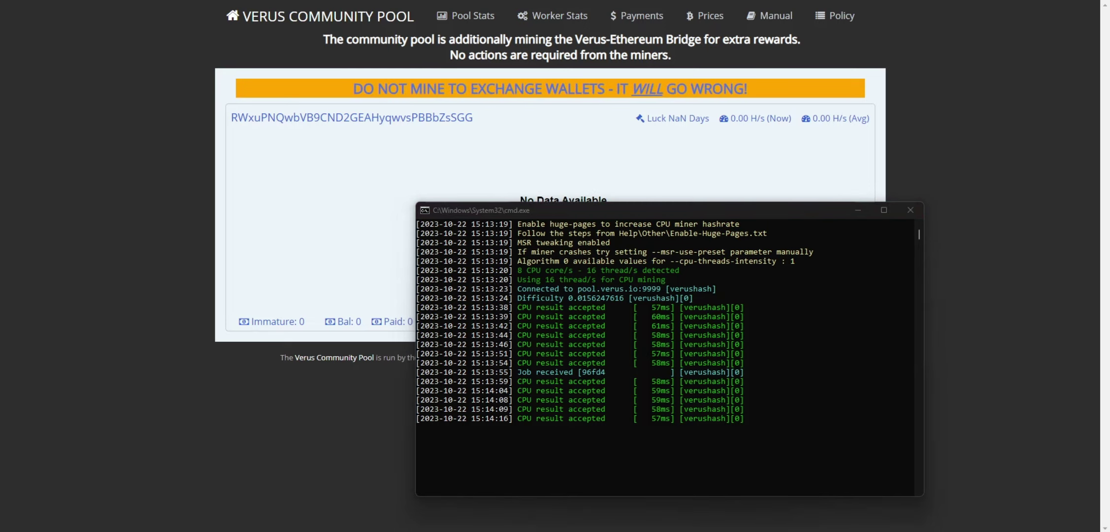
- Check the updated miner statistics on the pool page and review the accepted CPU results in the miner console
{"action": "left_click", "coordinate": [488, 14]}
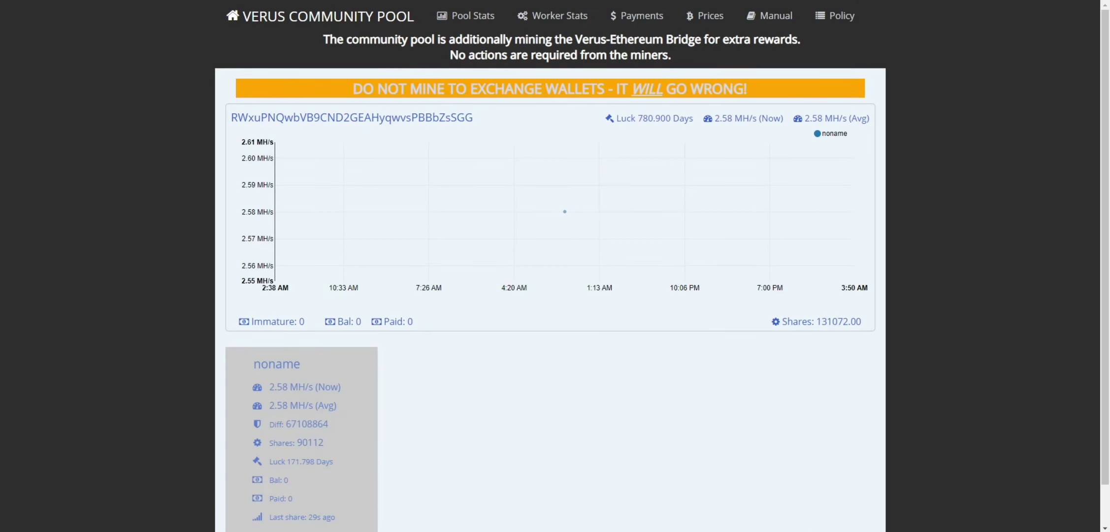
{"action": "key", "text": "alt+Tab"}
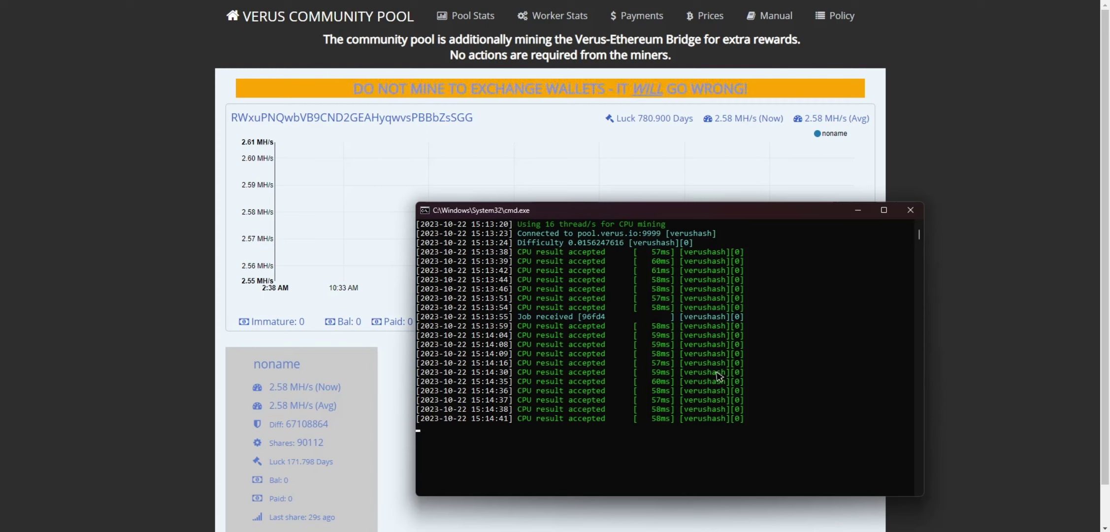
{"action": "scroll", "coordinate": [671, 430], "scroll_direction": "up", "scroll_amount": 2}
{"action": "scroll", "coordinate": [672, 431], "scroll_direction": "down", "scroll_amount": 4}
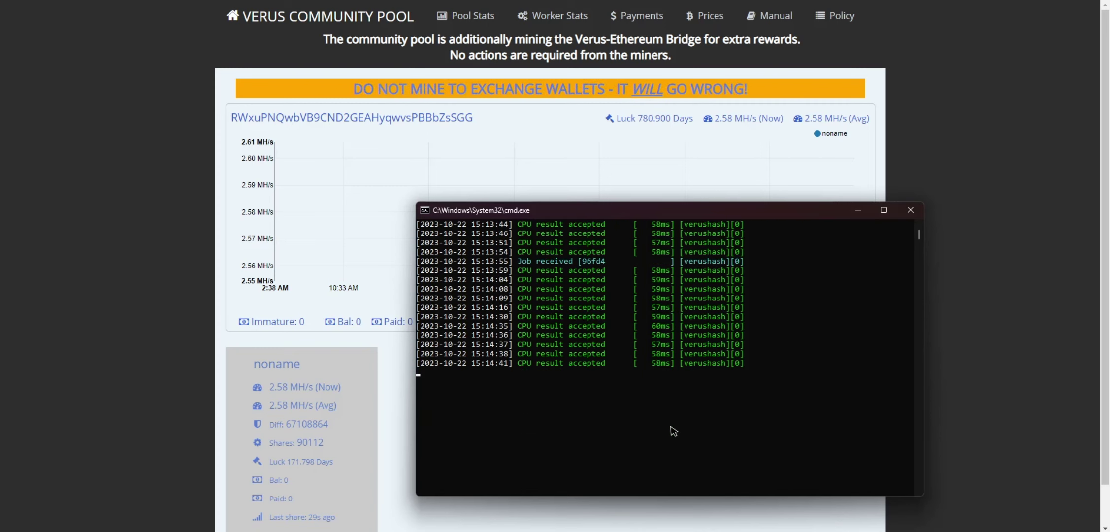
{"action": "scroll", "coordinate": [686, 409], "scroll_direction": "up", "scroll_amount": 2}
{"action": "scroll", "coordinate": [686, 409], "scroll_direction": "up", "scroll_amount": 2}
{"action": "scroll", "coordinate": [688, 405], "scroll_direction": "down", "scroll_amount": 3}
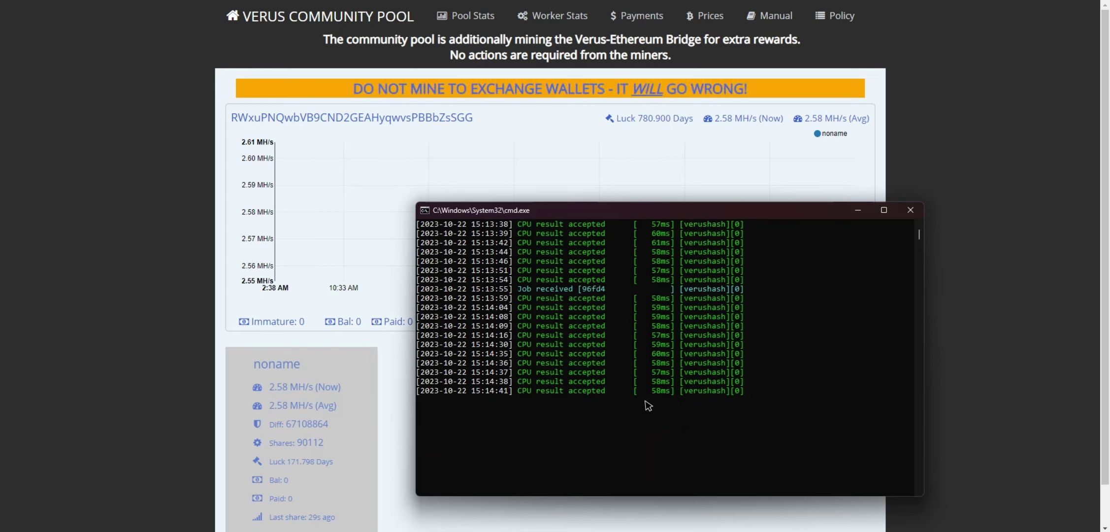
{"action": "scroll", "coordinate": [648, 405], "scroll_direction": "up", "scroll_amount": 3}
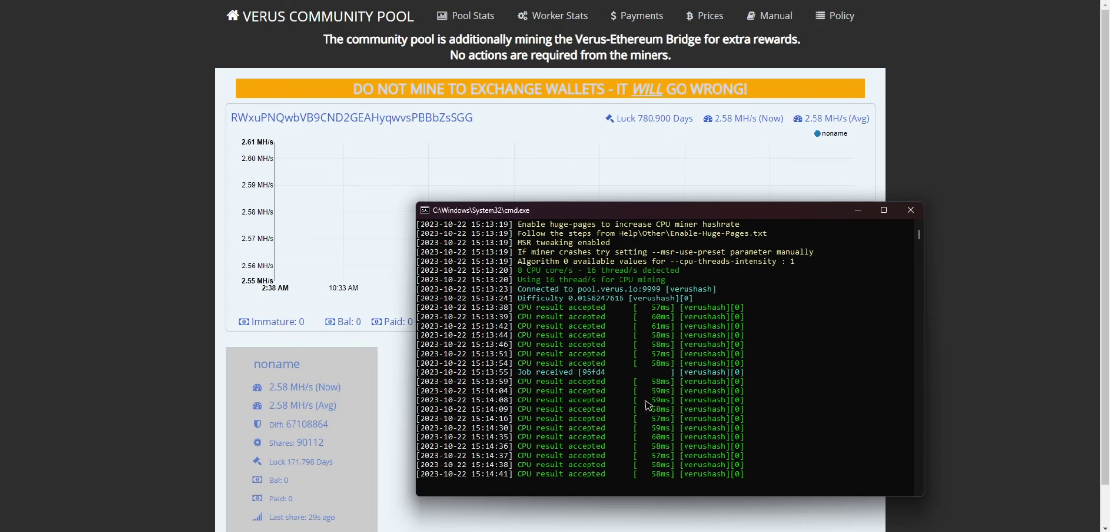
{"action": "scroll", "coordinate": [646, 403], "scroll_direction": "down", "scroll_amount": 5}
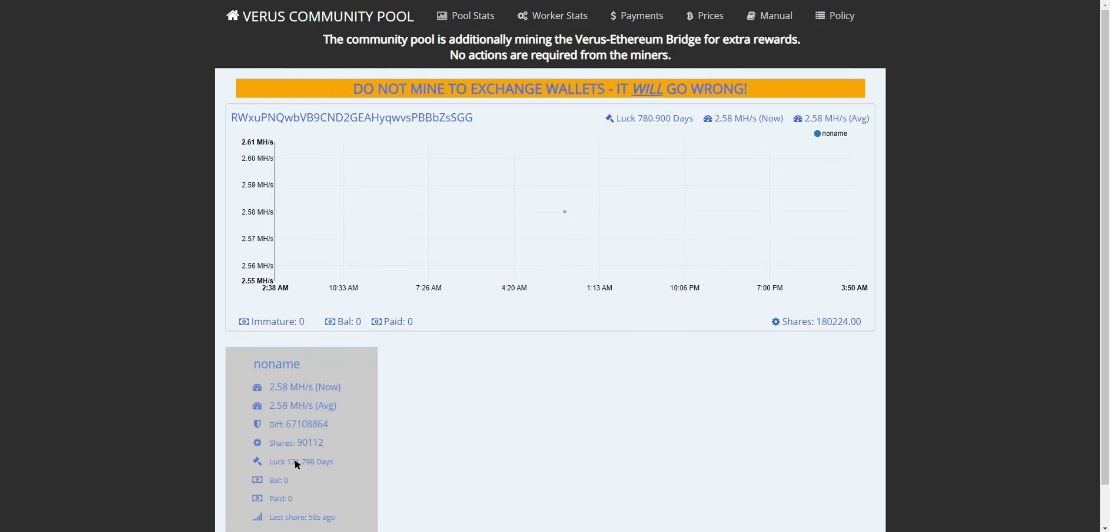
- Review the noname worker's statistics on the pool page and switch to Verus Desktop to check the wallet's VRSC balance
{"action": "scroll", "coordinate": [296, 389], "scroll_direction": "down", "scroll_amount": 1}
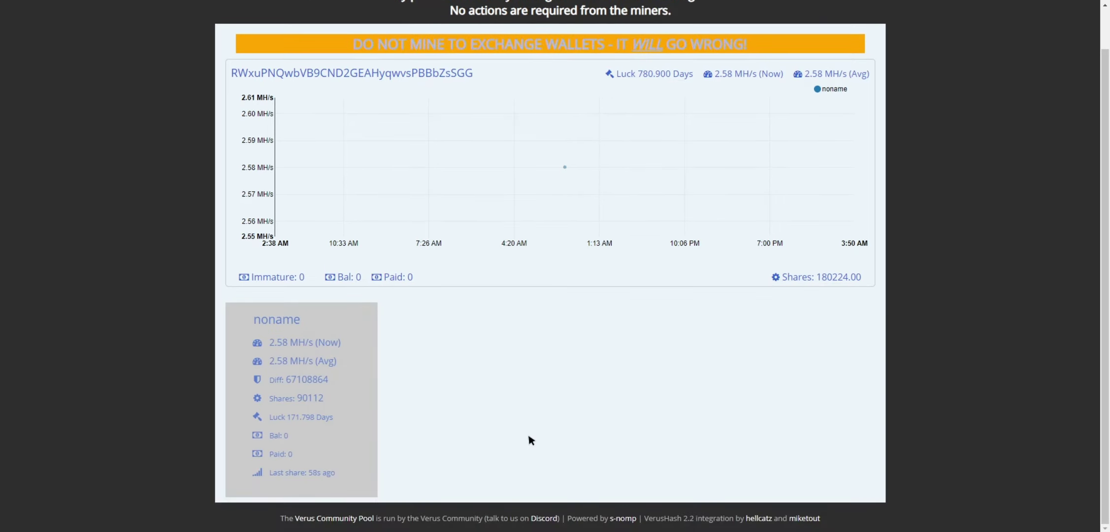
{"action": "scroll", "coordinate": [535, 436], "scroll_direction": "up", "scroll_amount": 1}
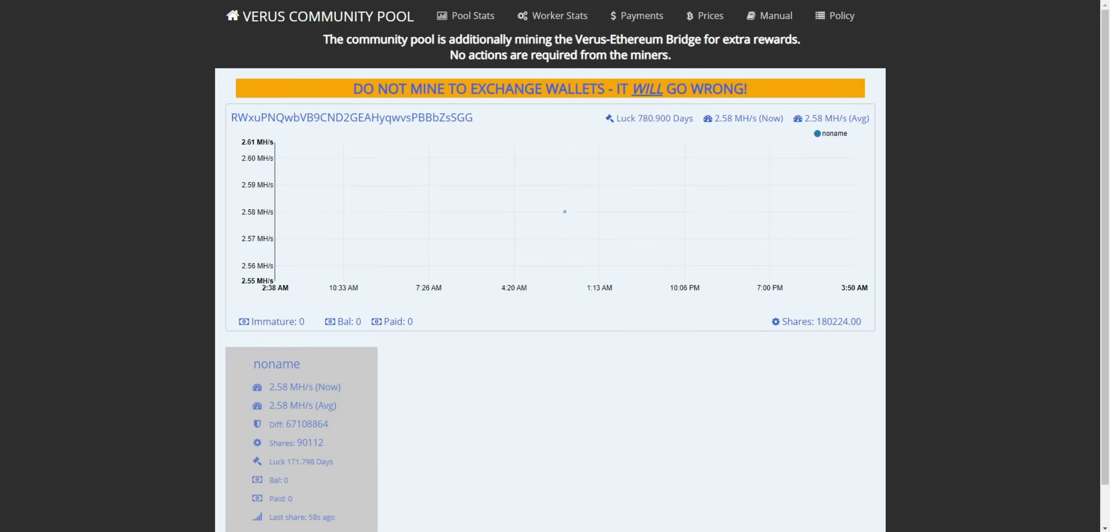
{"action": "left_click", "coordinate": [795, 517]}
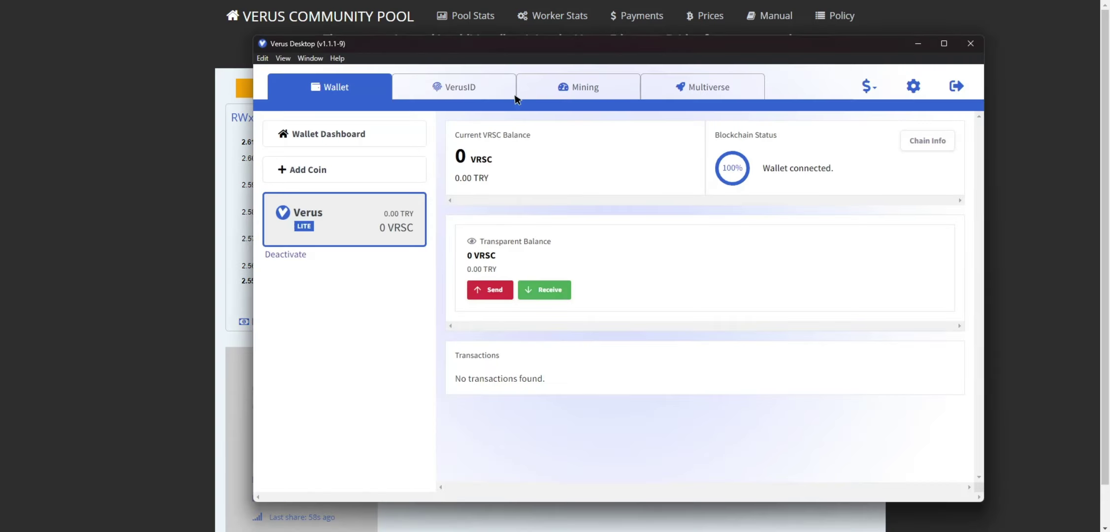
{"action": "left_click", "coordinate": [553, 94]}
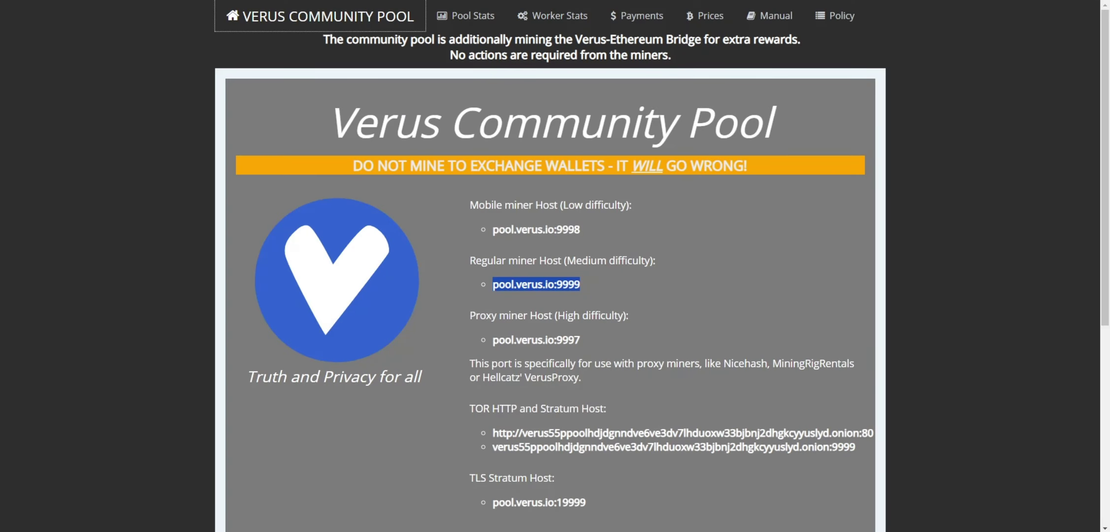
- Switch to the miner console to check the reported CPU hashrate and return to the Verus Community Pool home page
{"action": "key", "text": "alt+Tab"}
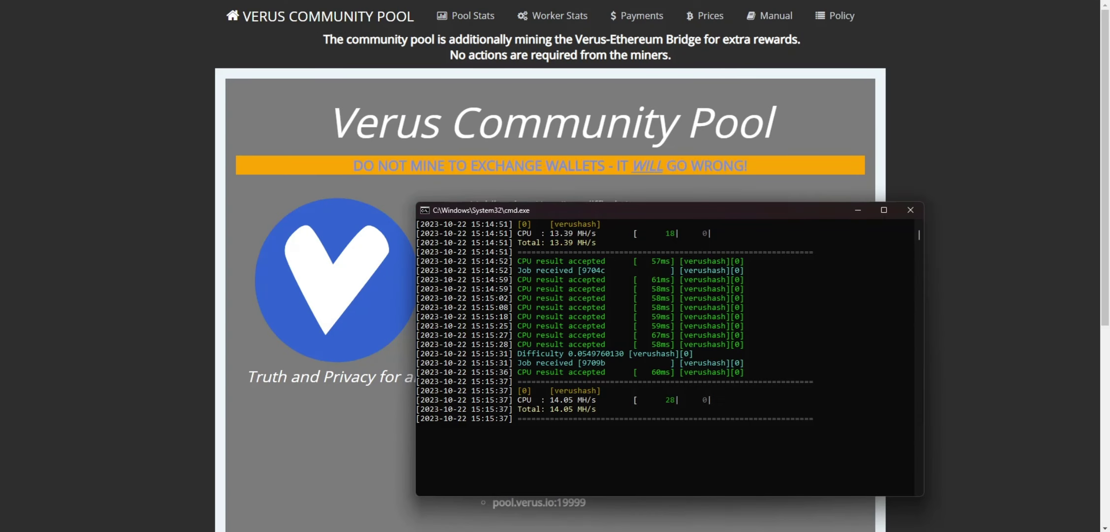
{"action": "key", "text": "alt+Tab"}
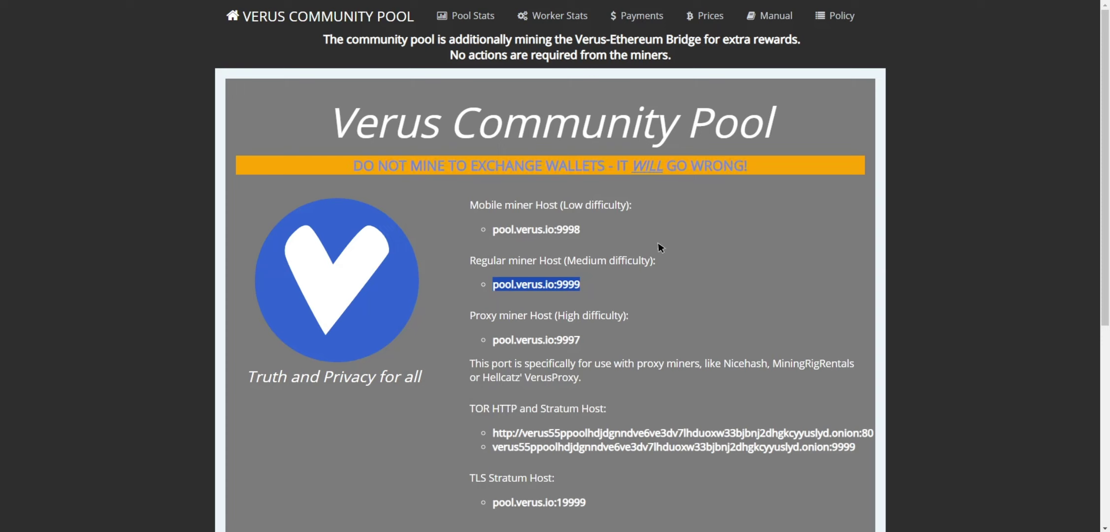